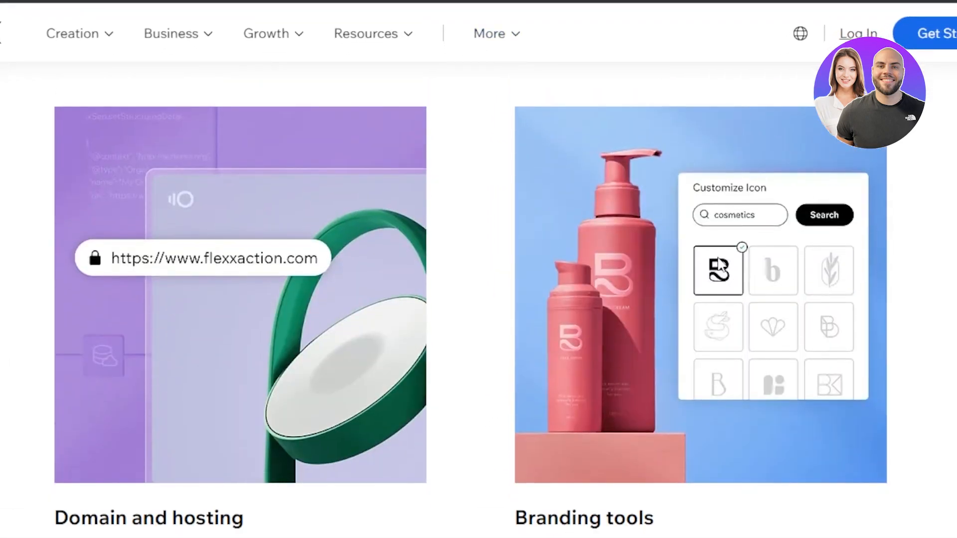
Scroll down through the Wix marketing homepage and back up to the top
left_click_drag(955, 240, 955, 288)
scroll(478, 300, "down", 10)
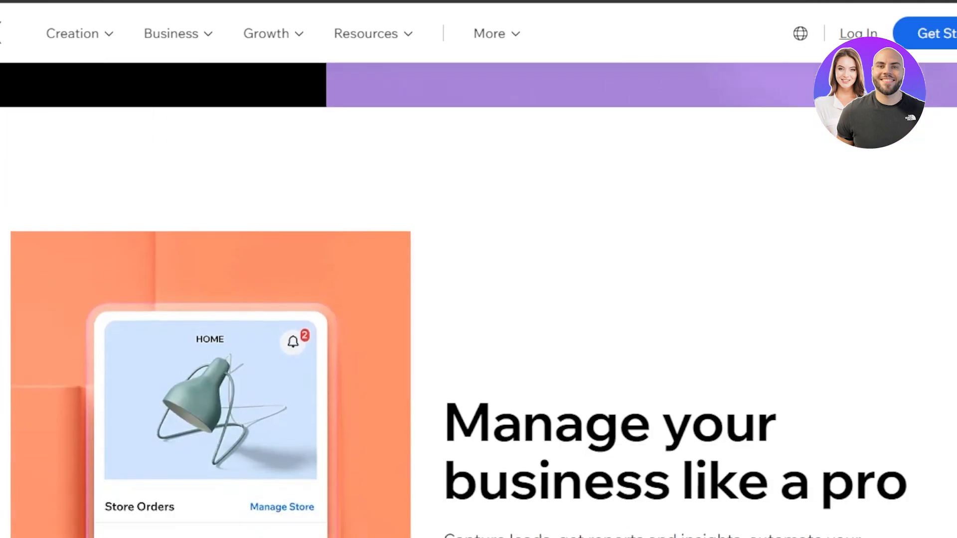
scroll(479, 299, "down", 13)
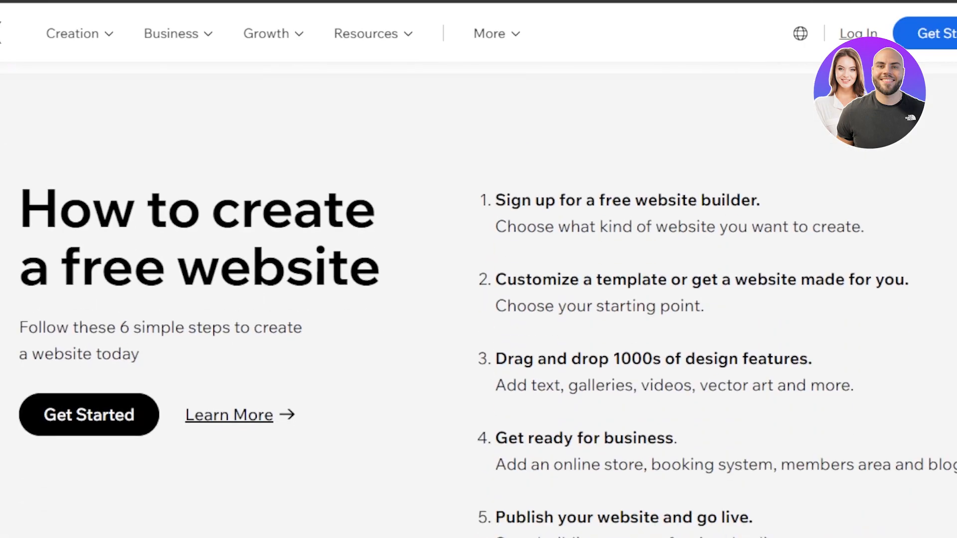
scroll(479, 299, "down", 15)
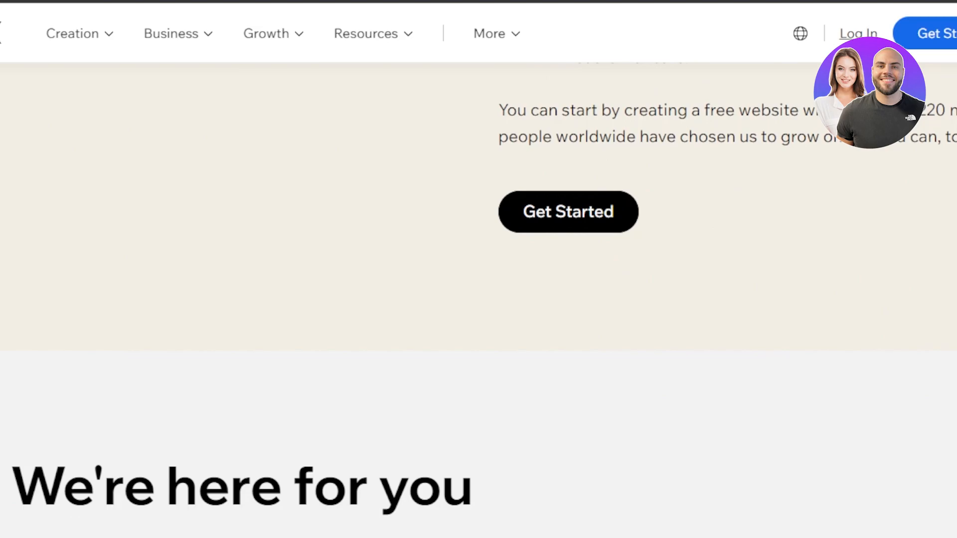
scroll(479, 299, "down", 13)
scroll(479, 299, "up", 20)
scroll(479, 299, "up", 15)
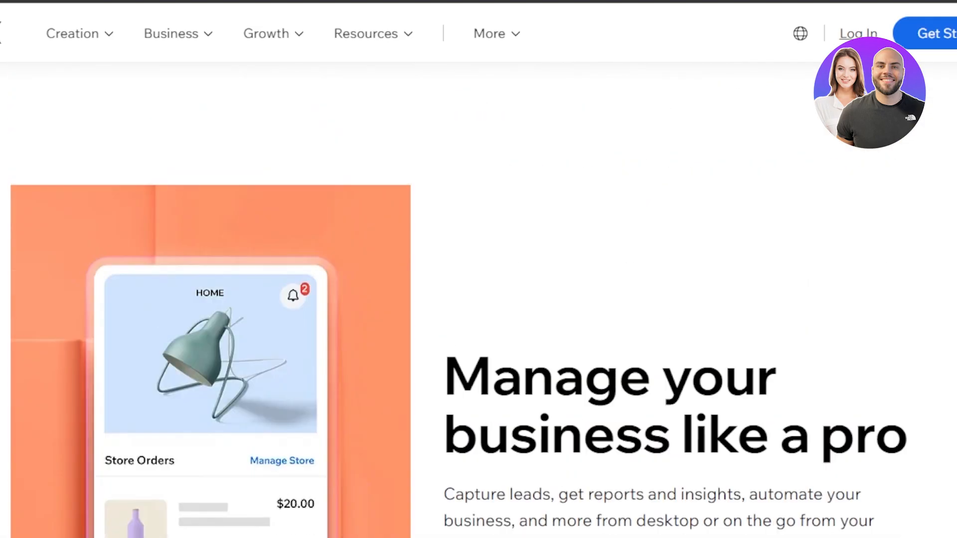
scroll(478, 299, "up", 5)
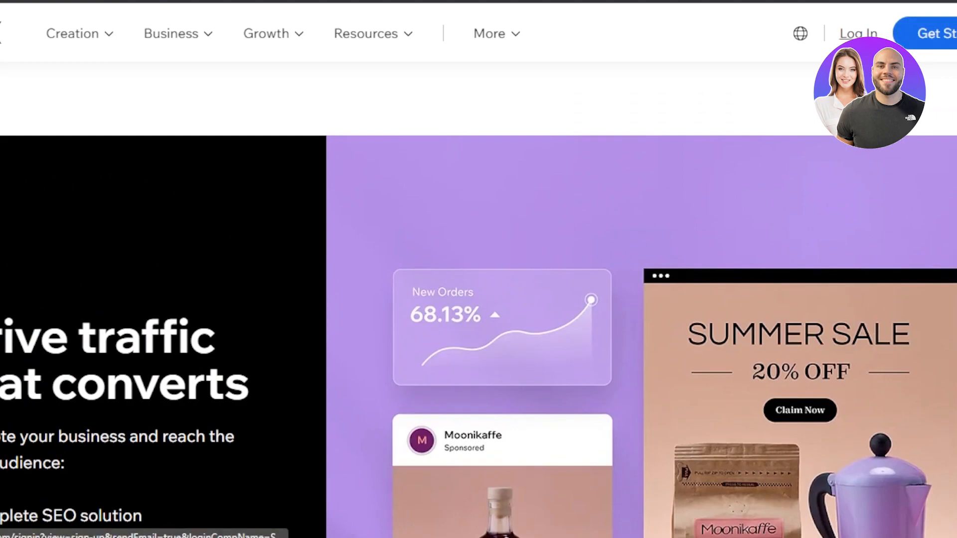
scroll(479, 299, "up", 10)
scroll(479, 299, "up", 1)
scroll(479, 299, "up", 15)
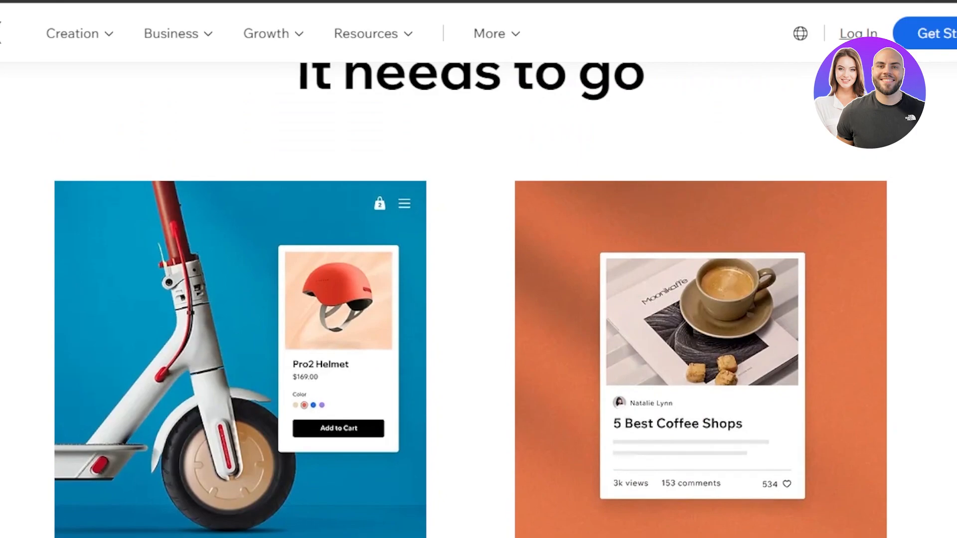
scroll(478, 299, "up", 10)
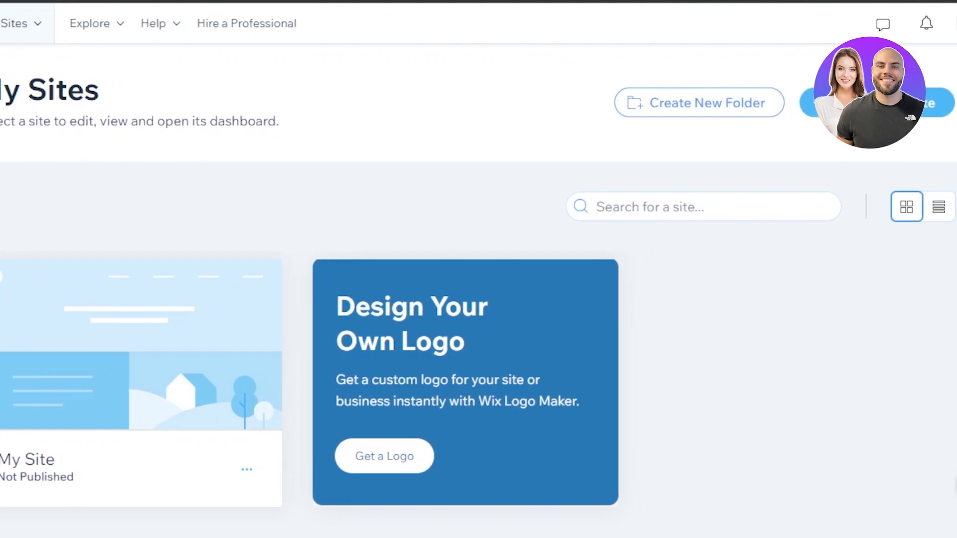
Create a new PR Portfolio website and name it after the owner
left_click(868, 103)
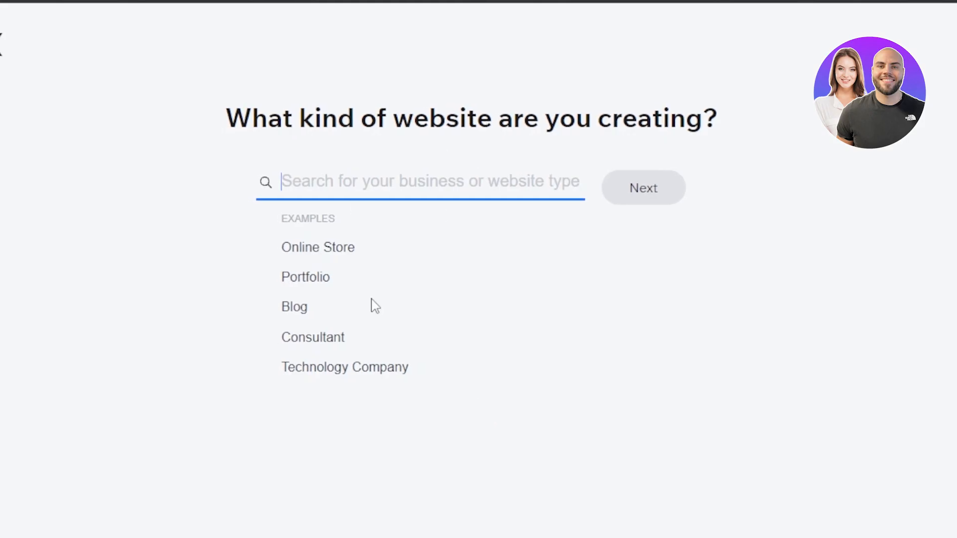
left_click(306, 281)
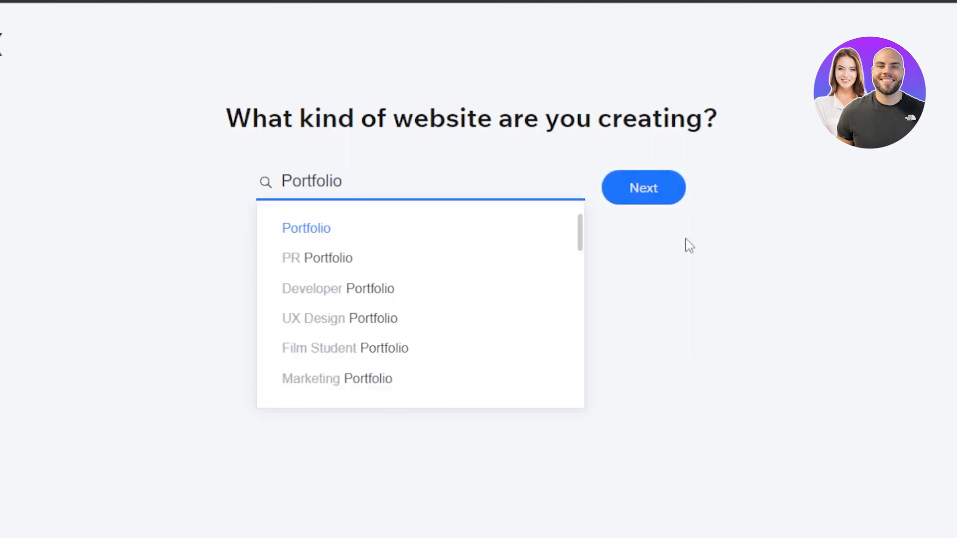
left_click(308, 262)
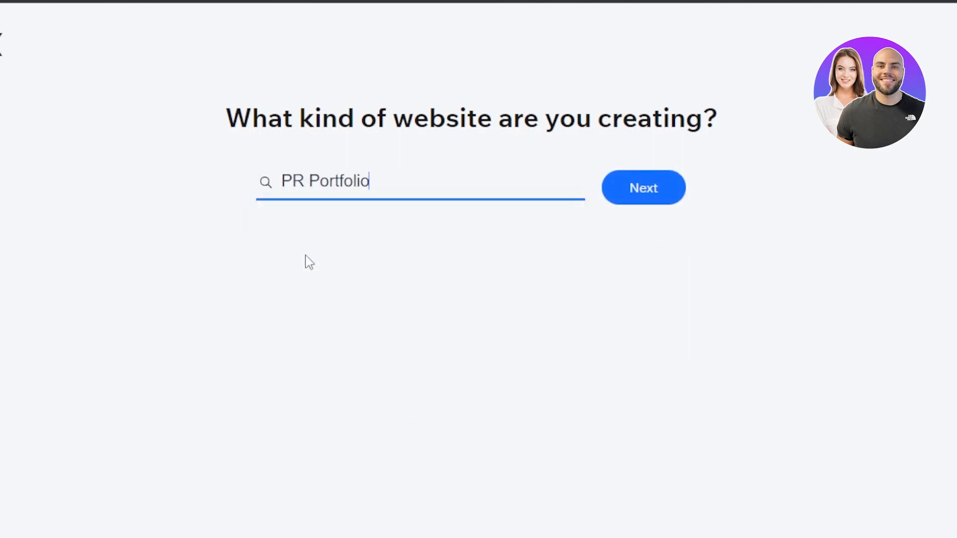
left_click(662, 190)
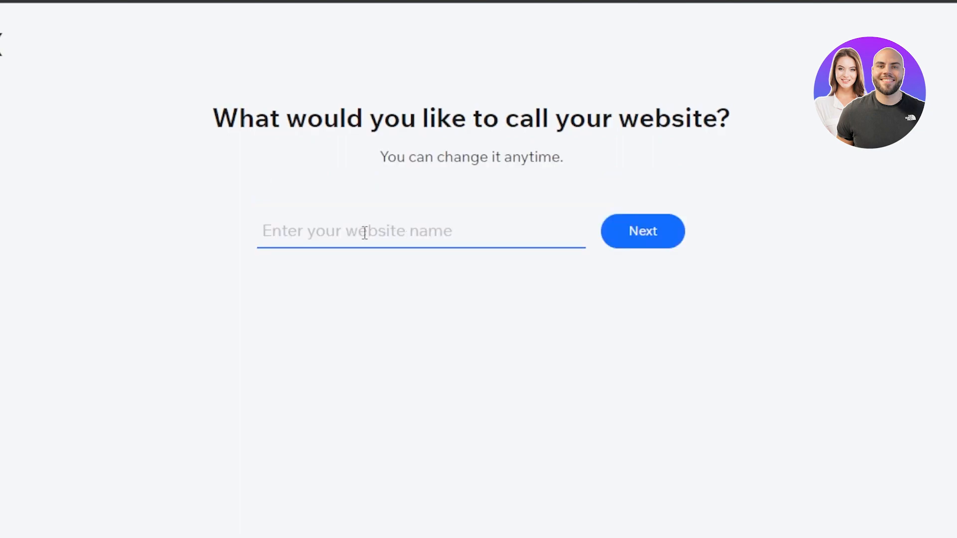
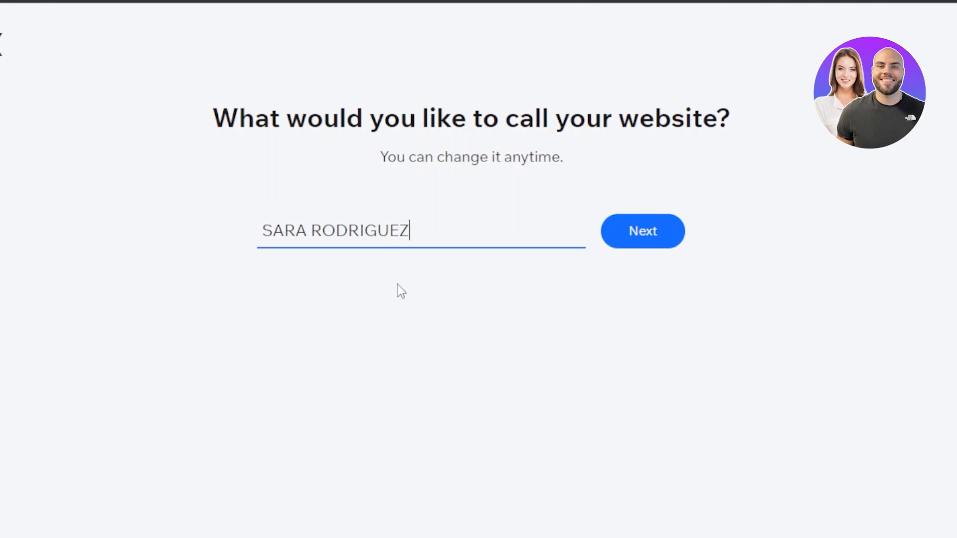
left_click(643, 250)
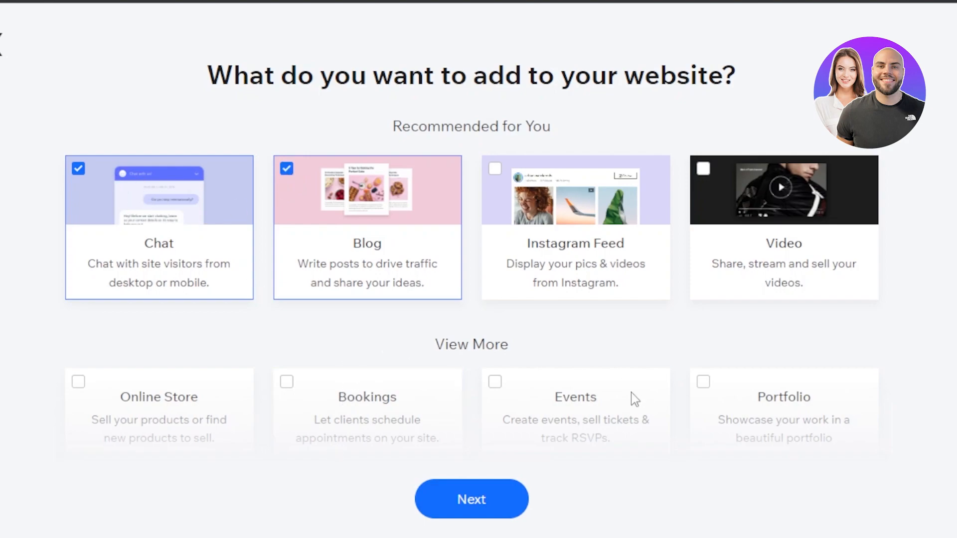
Choose Portfolio as the only site feature, dropping Blog and Chat
left_click(703, 382)
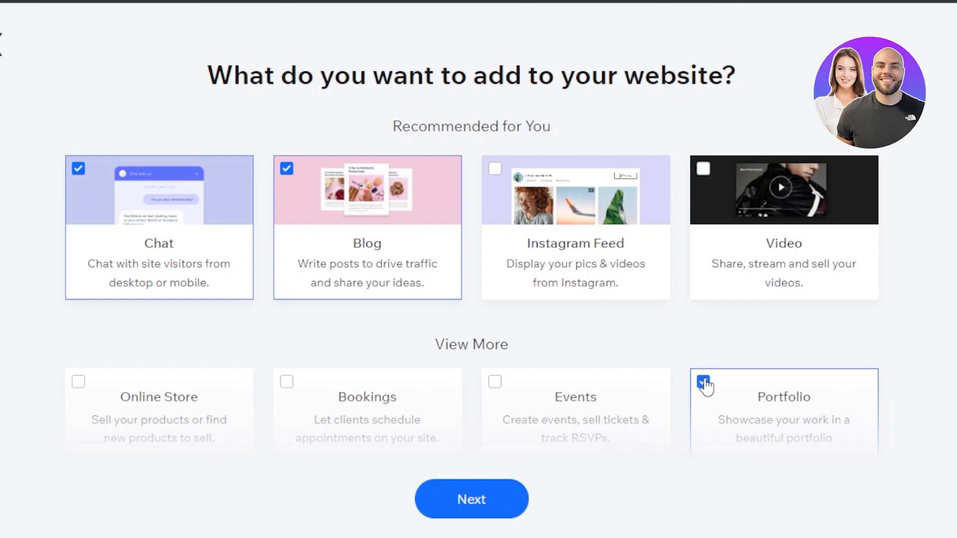
left_click(287, 169)
left_click(80, 170)
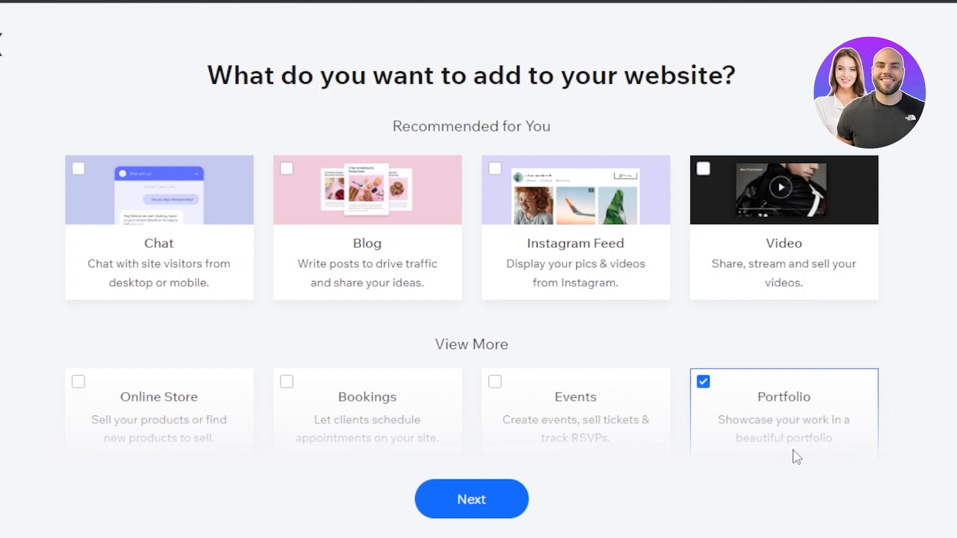
left_click(471, 501)
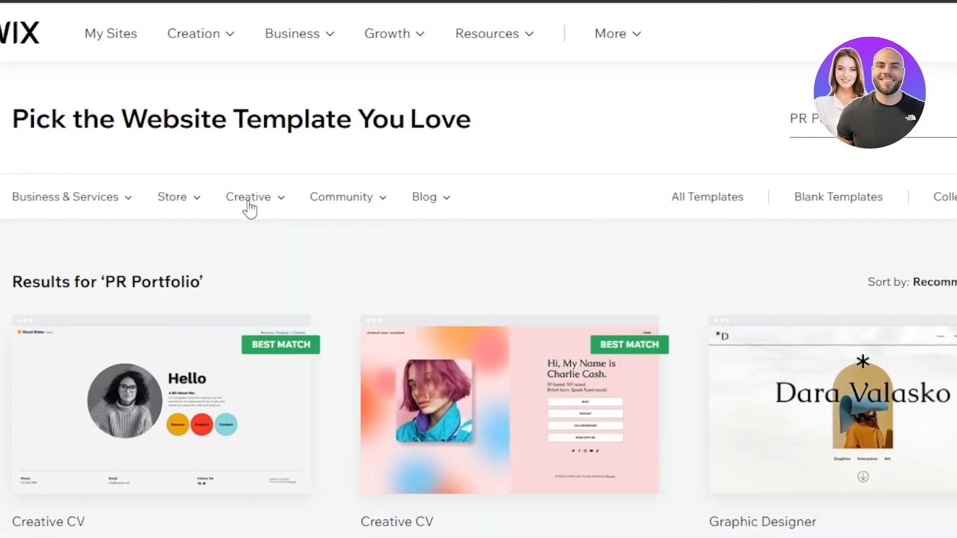
Open the second Creative CV template from the PR Portfolio results in the editor
mouse_move(129, 211)
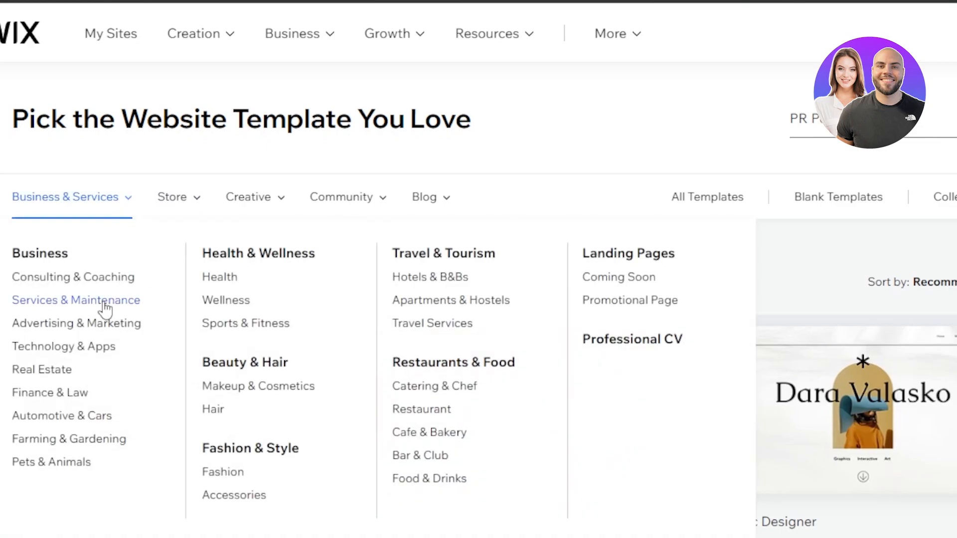
mouse_move(199, 193)
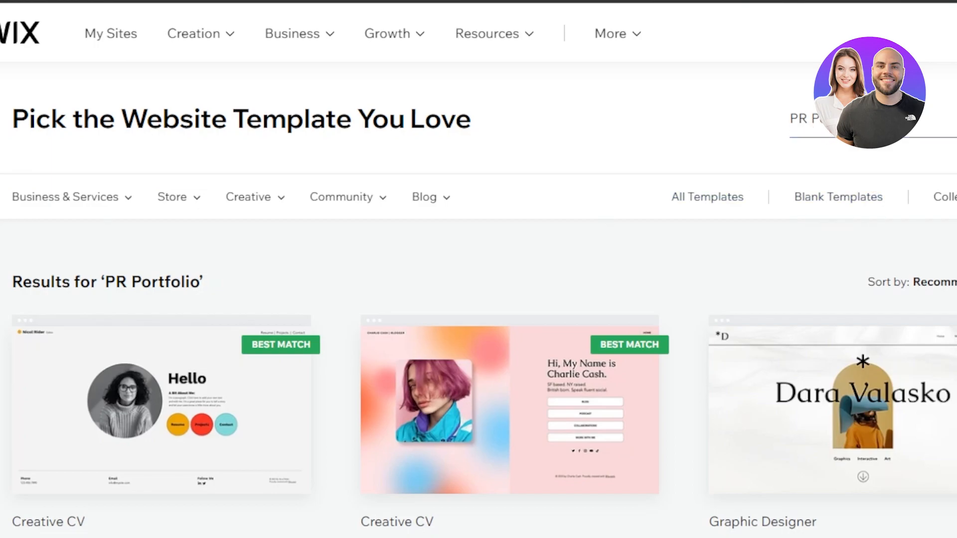
scroll(478, 300, "down", 15)
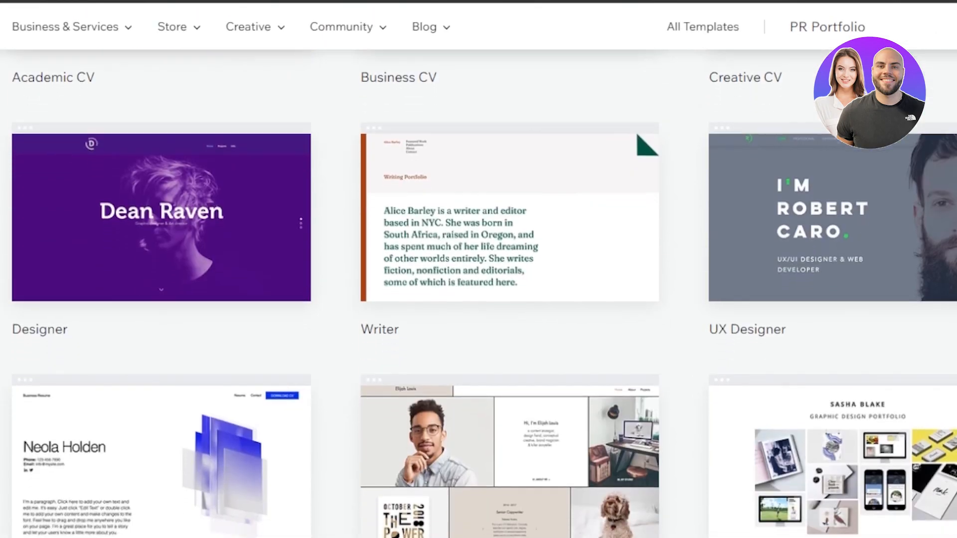
scroll(479, 299, "down", 3)
scroll(478, 300, "up", 15)
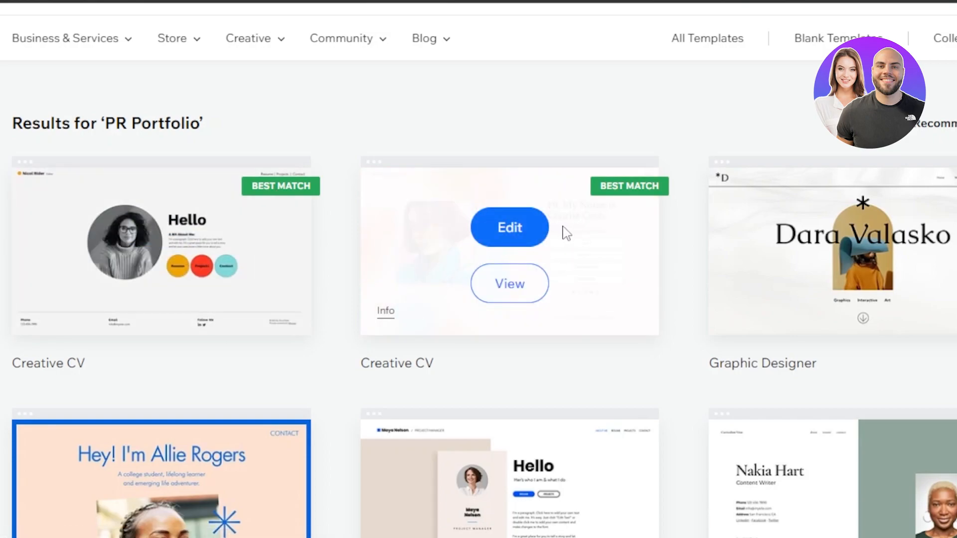
left_click(510, 228)
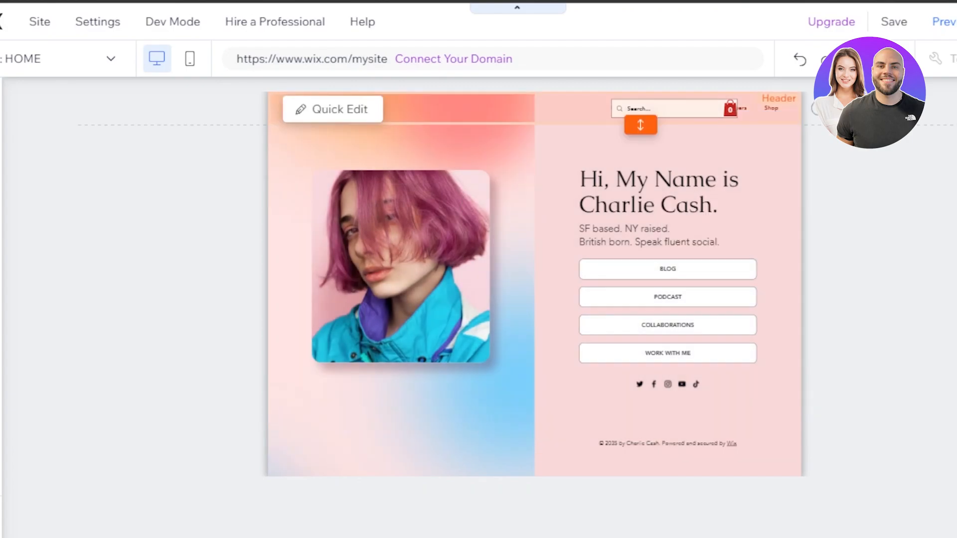
Reset the page view to 100% and browse the Decorative > Box elements
left_click(889, 59)
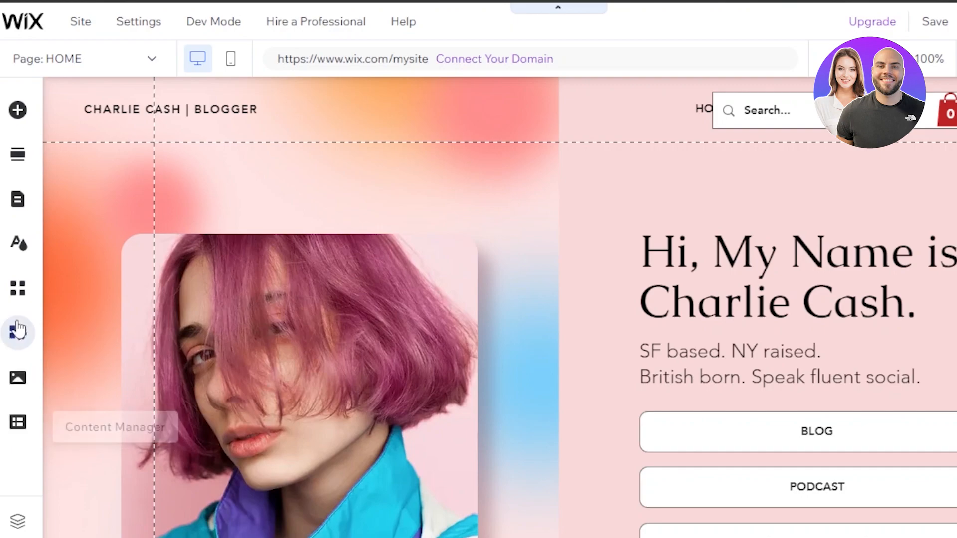
left_click(16, 119)
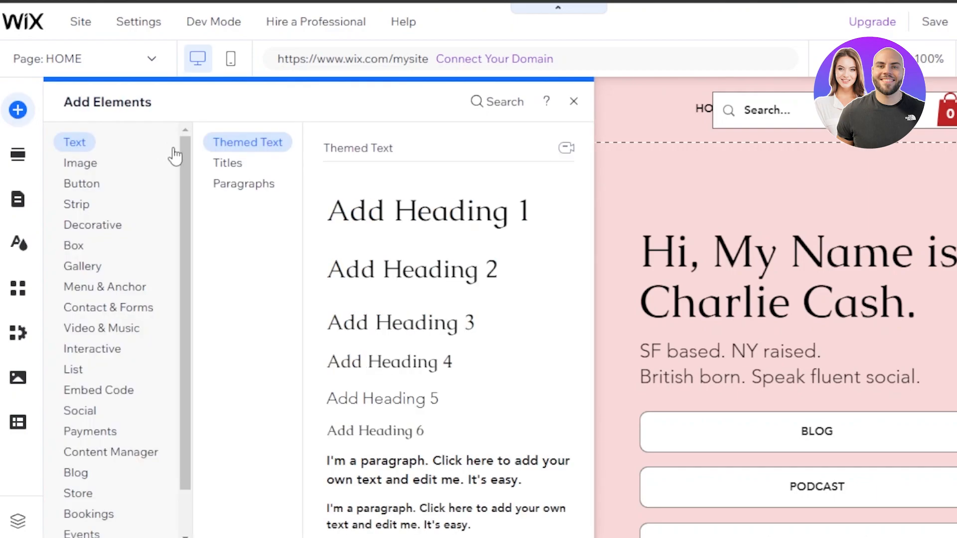
scroll(192, 190, "down", 2)
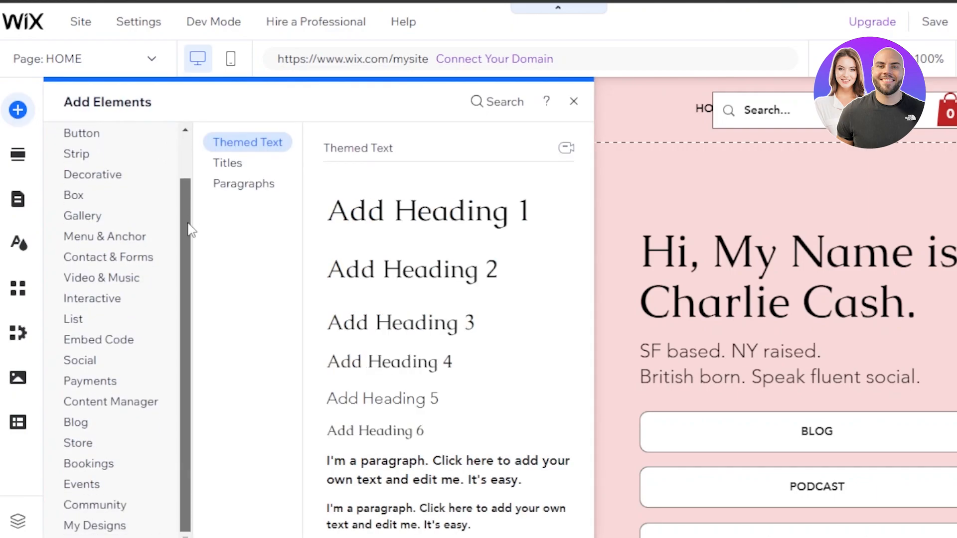
left_click(100, 175)
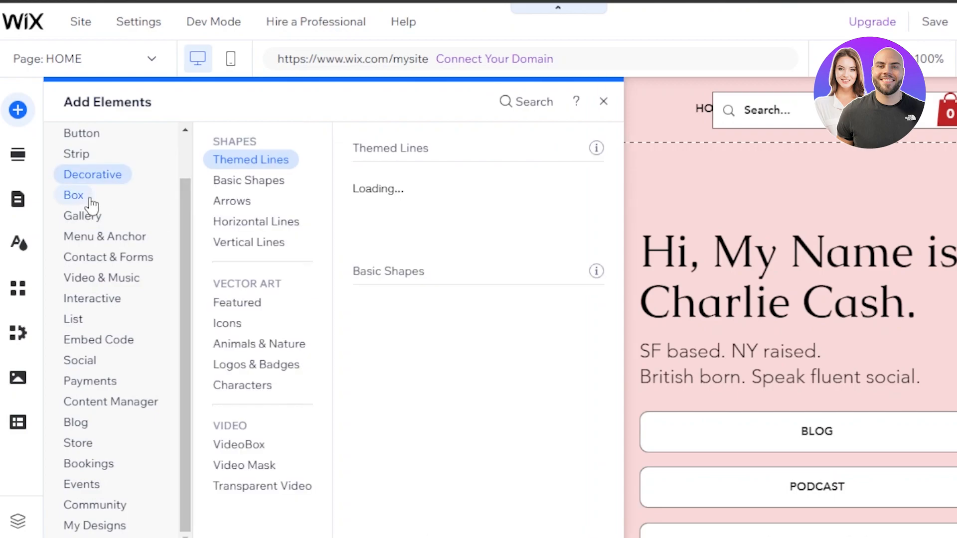
left_click(75, 195)
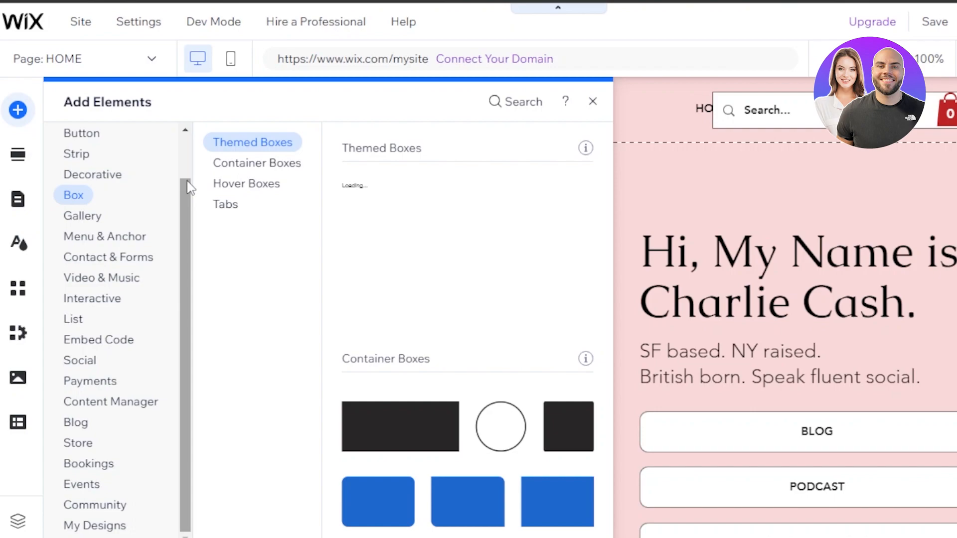
scroll(130, 361, "up", 1)
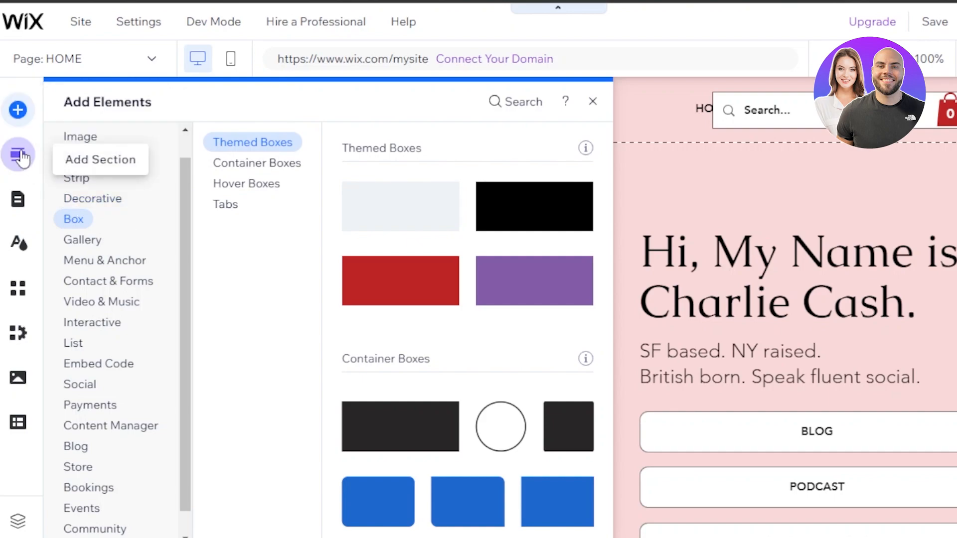
left_click(18, 201)
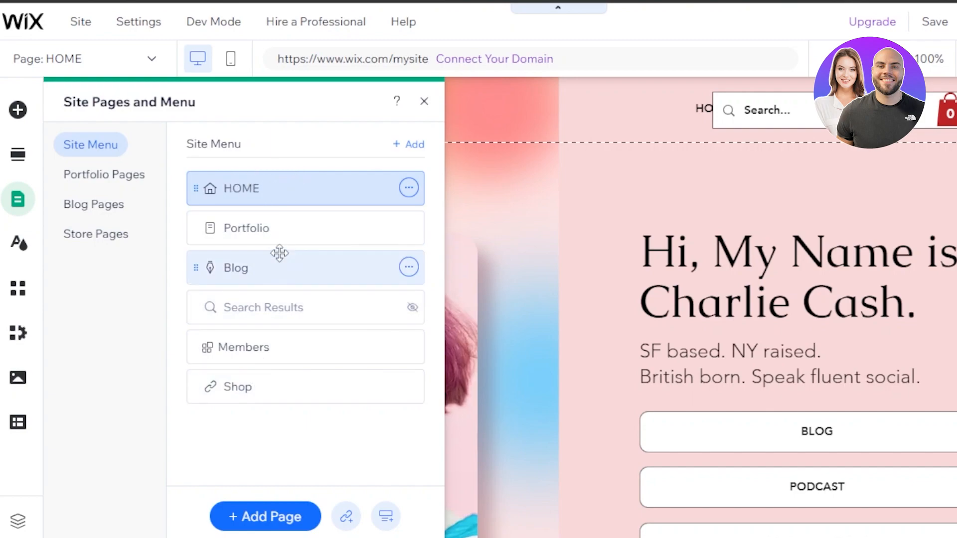
Add a ready-made Services page, then close the Site Pages and Menu panel
left_click(257, 525)
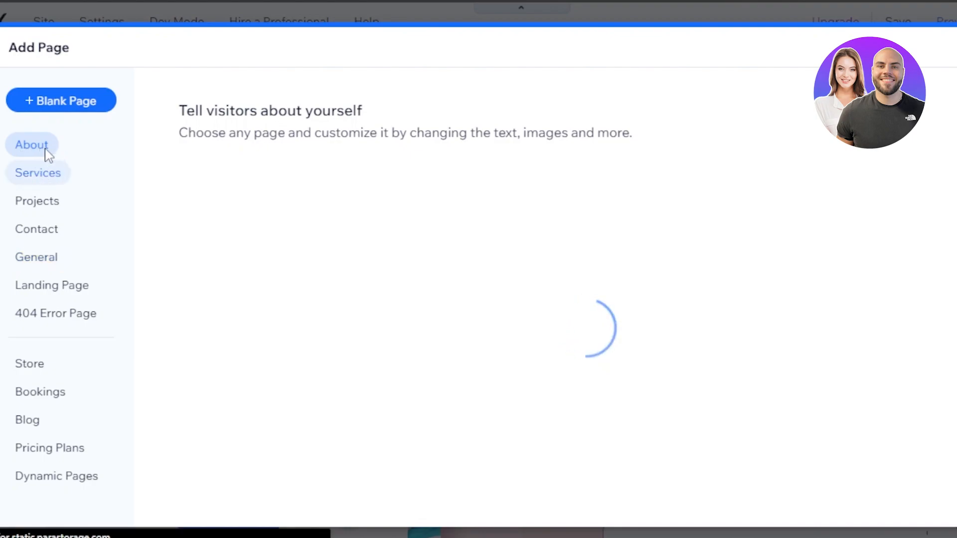
left_click(50, 177)
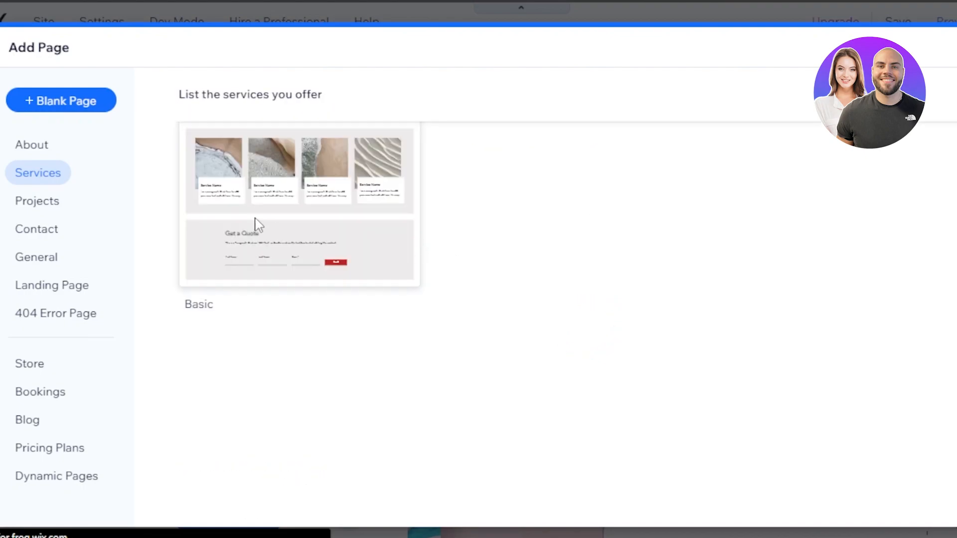
mouse_move(256, 223)
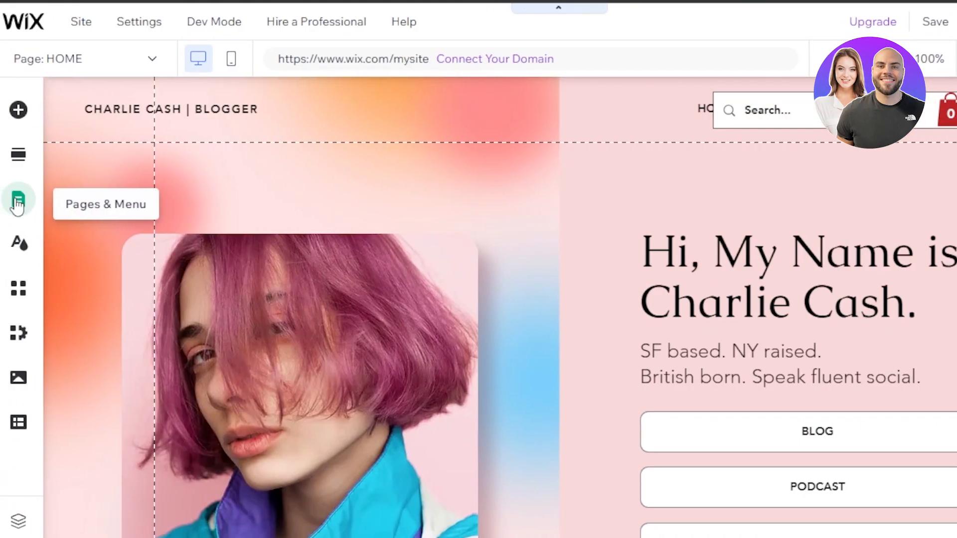
left_click(18, 201)
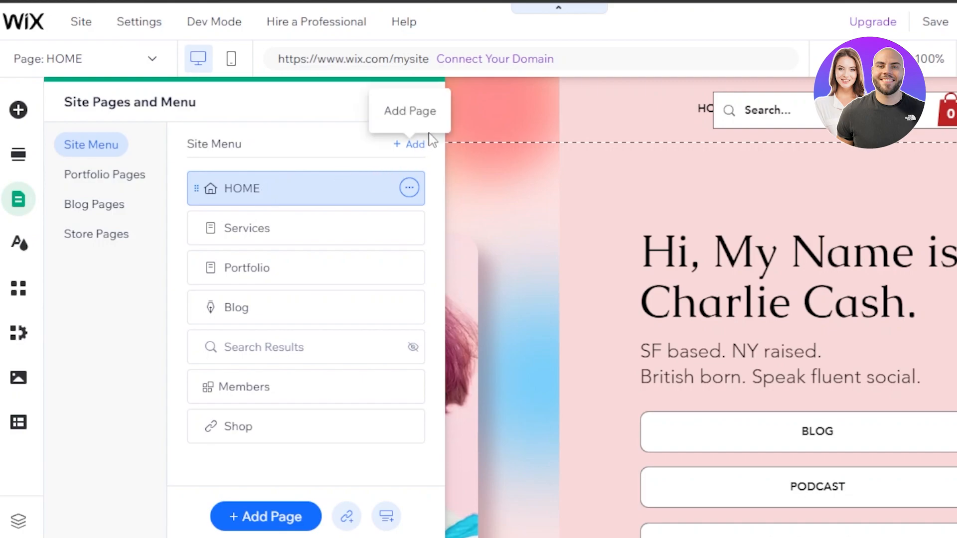
left_click(425, 105)
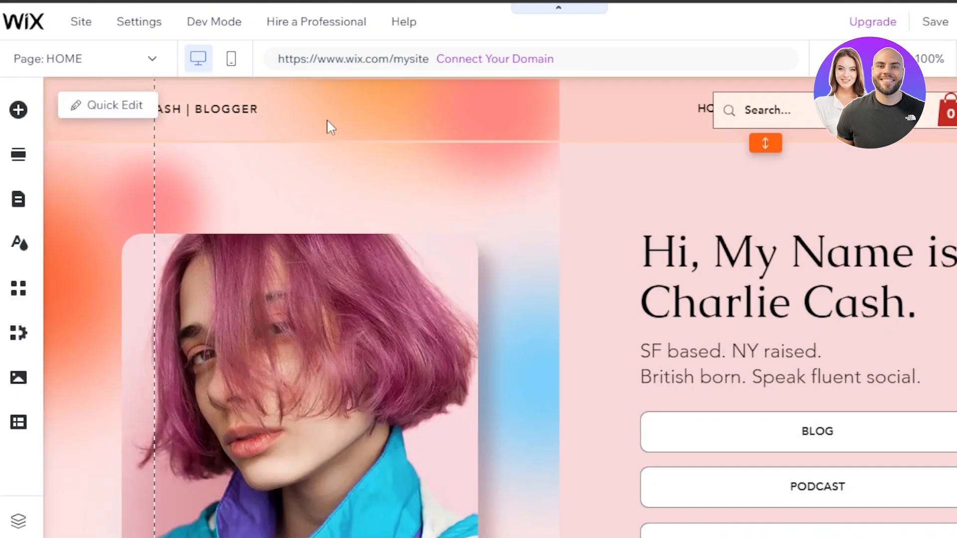
Change the header text to the owner's name followed by '| MARKETING AGENT'
left_click(256, 122)
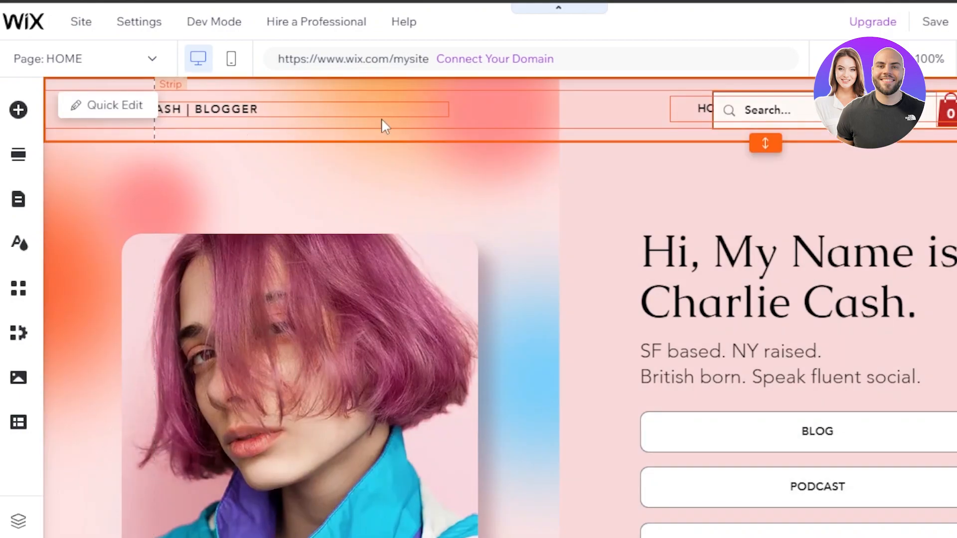
left_click(257, 119)
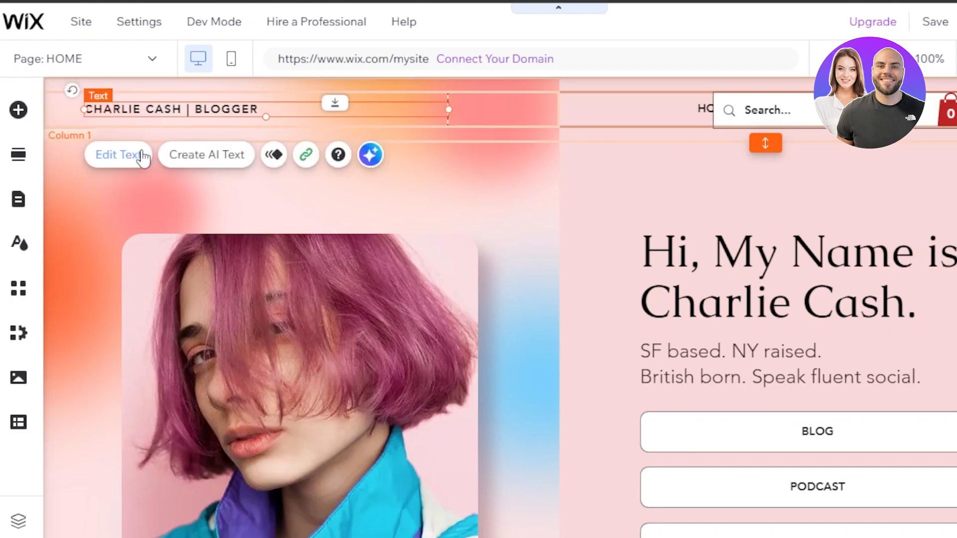
left_click(140, 167)
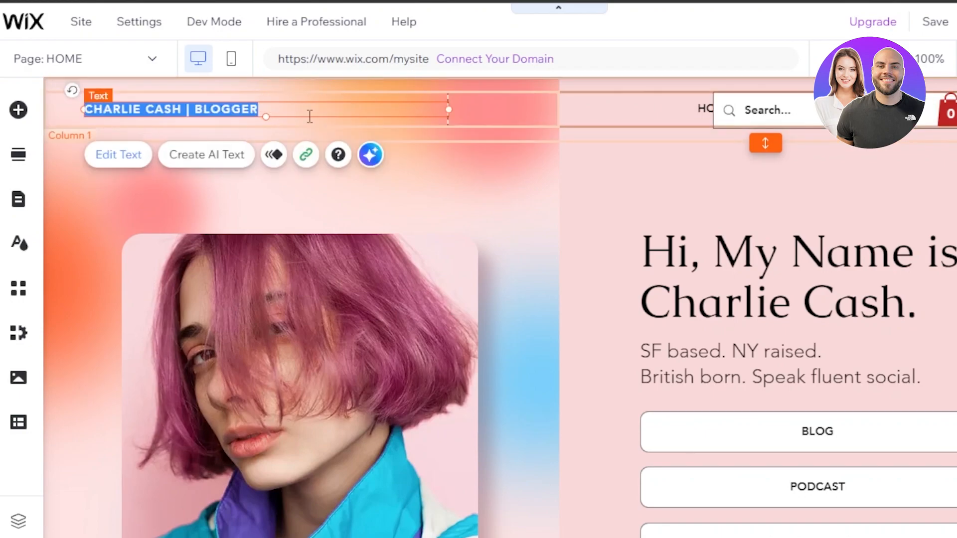
key("BackSpace")
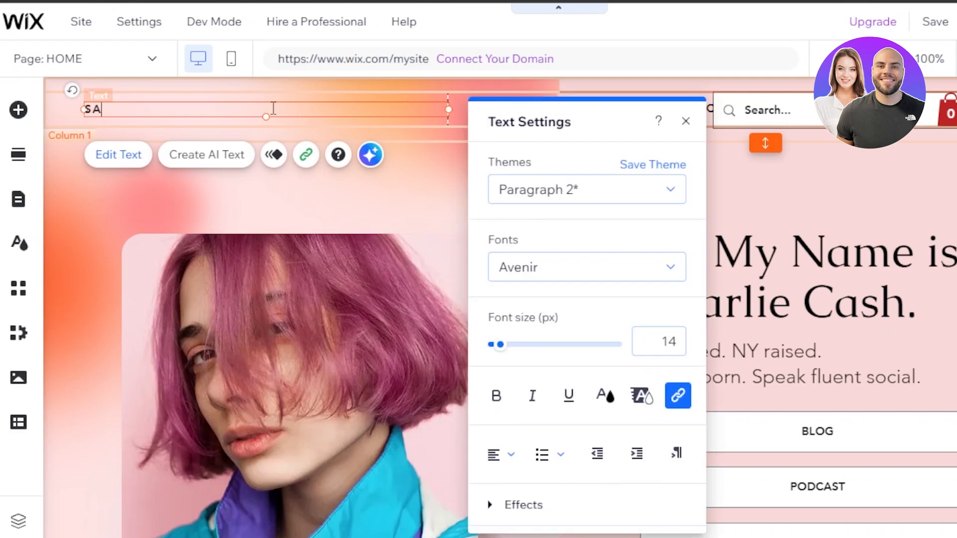
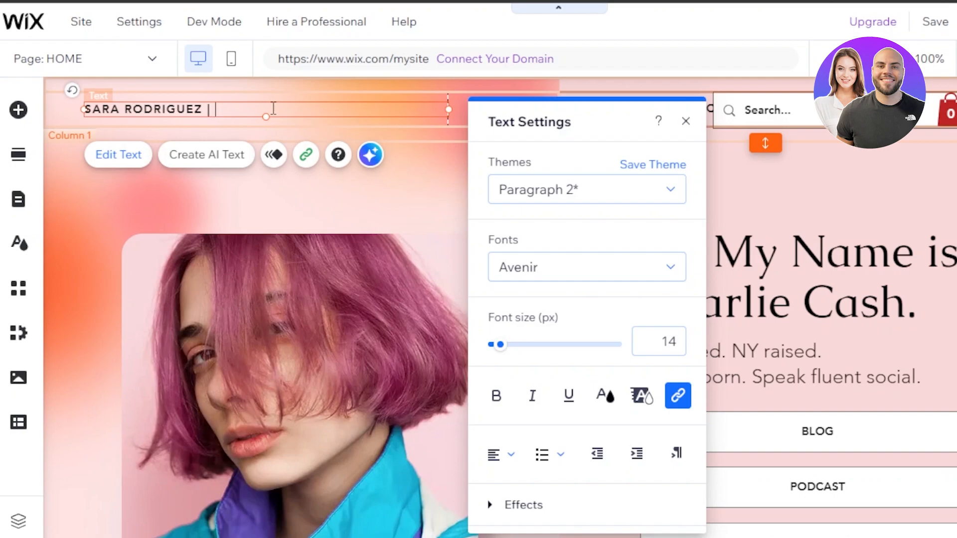
type("| MARKETING AGENT")
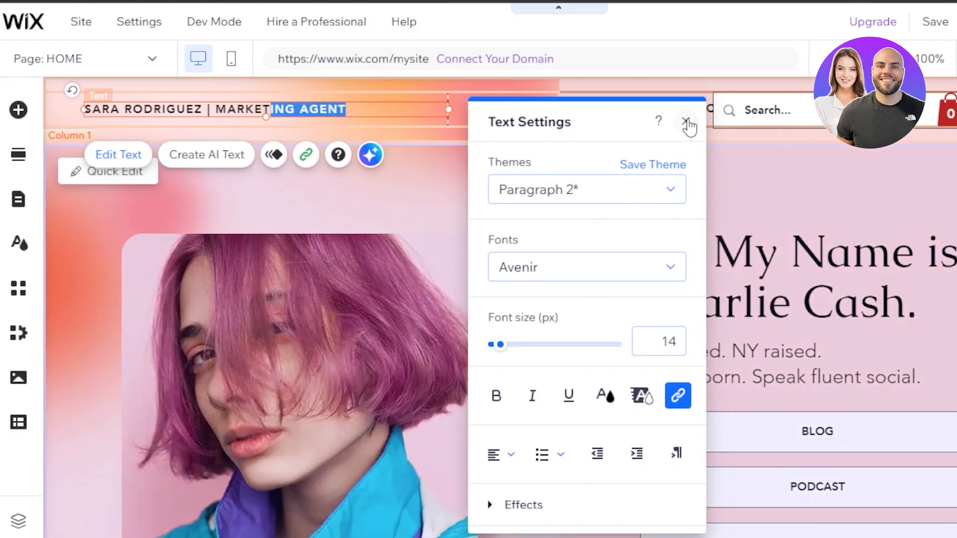
left_click(686, 122)
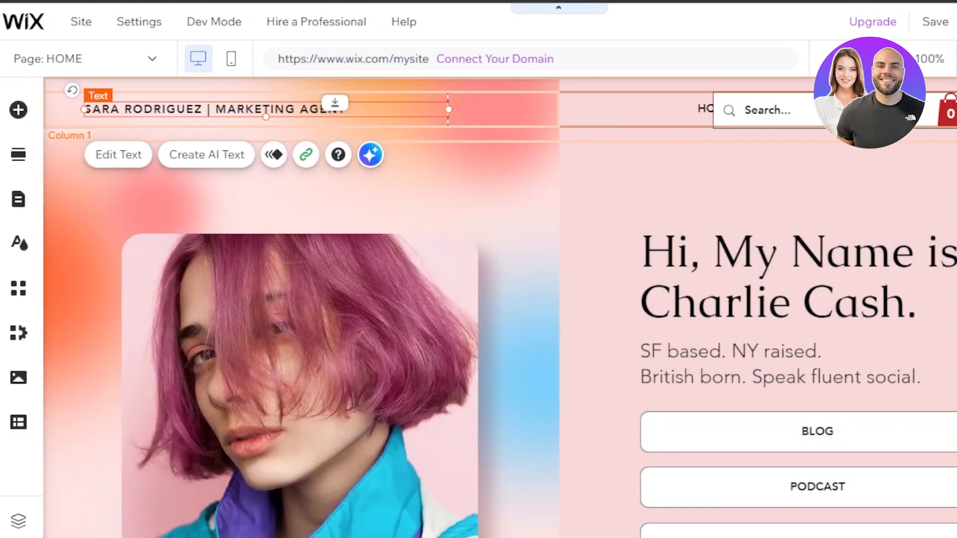
scroll(461, 351, "down", 3)
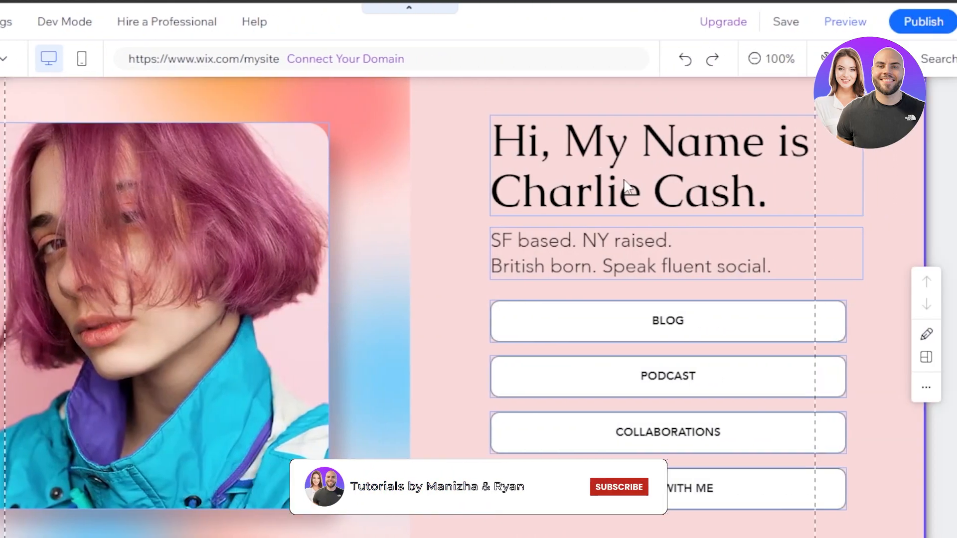
Replace the hero heading with the owner's name and the subtitle with 'marketing agent based in newyork'
left_click(775, 182)
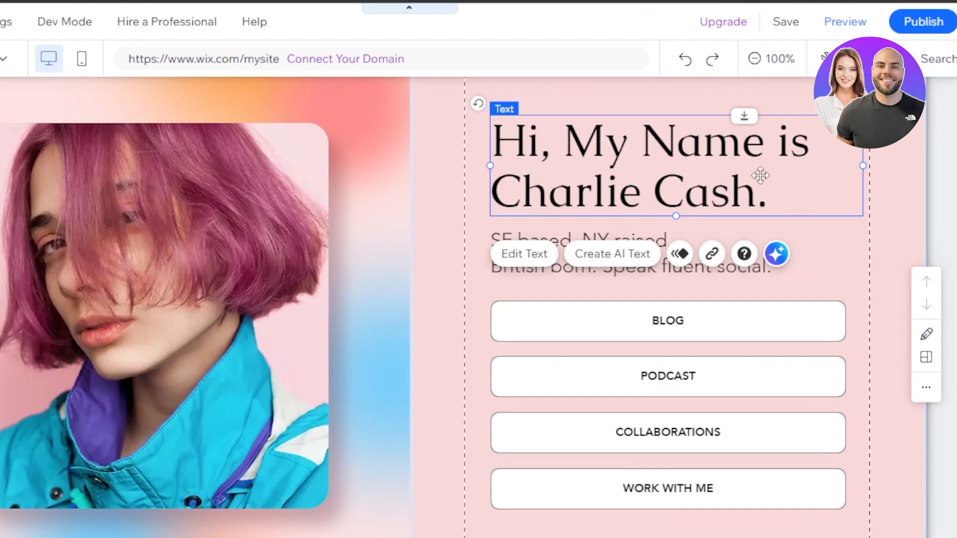
left_click(522, 254)
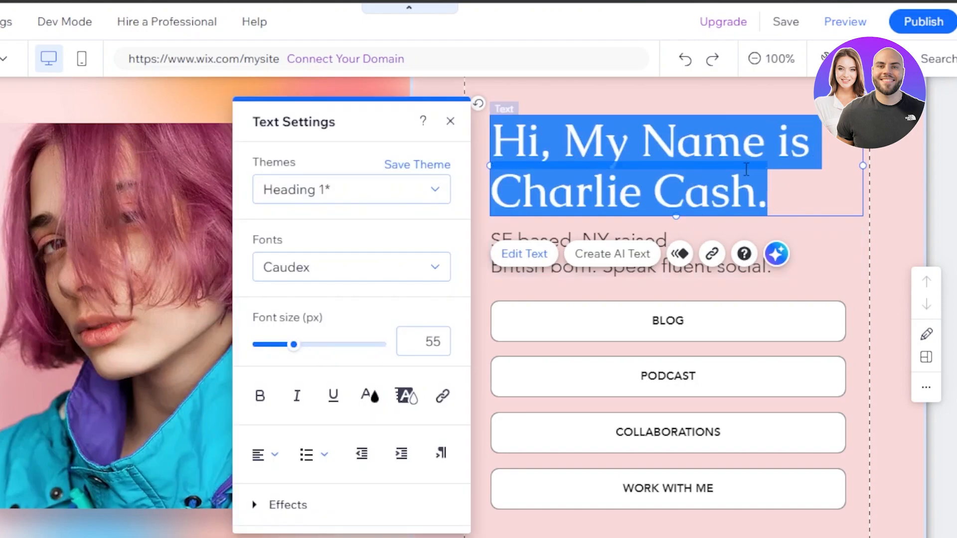
key("BackSpace")
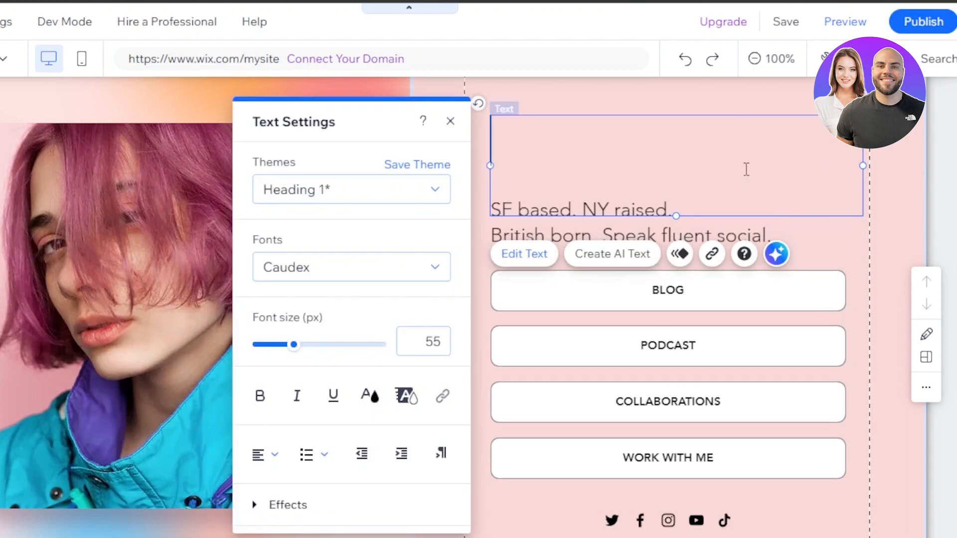
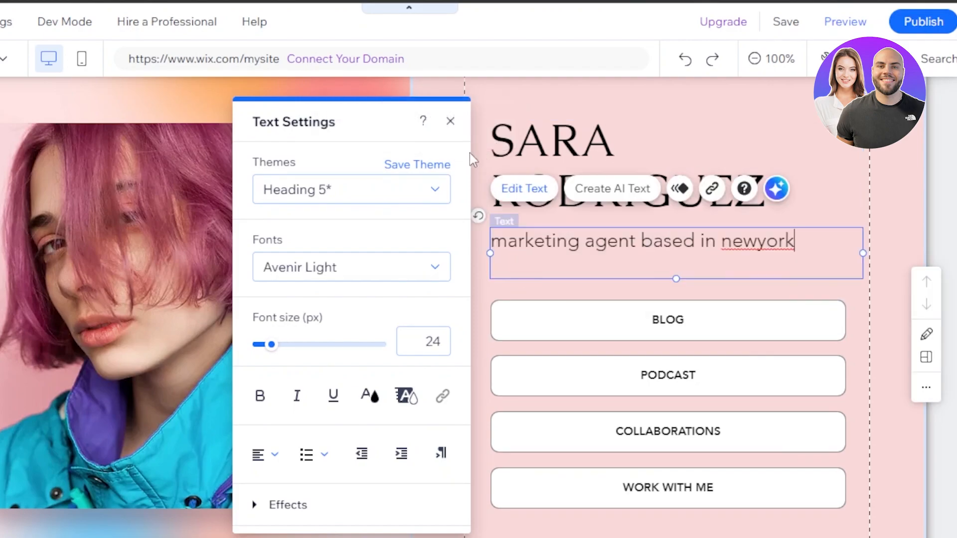
left_click(450, 123)
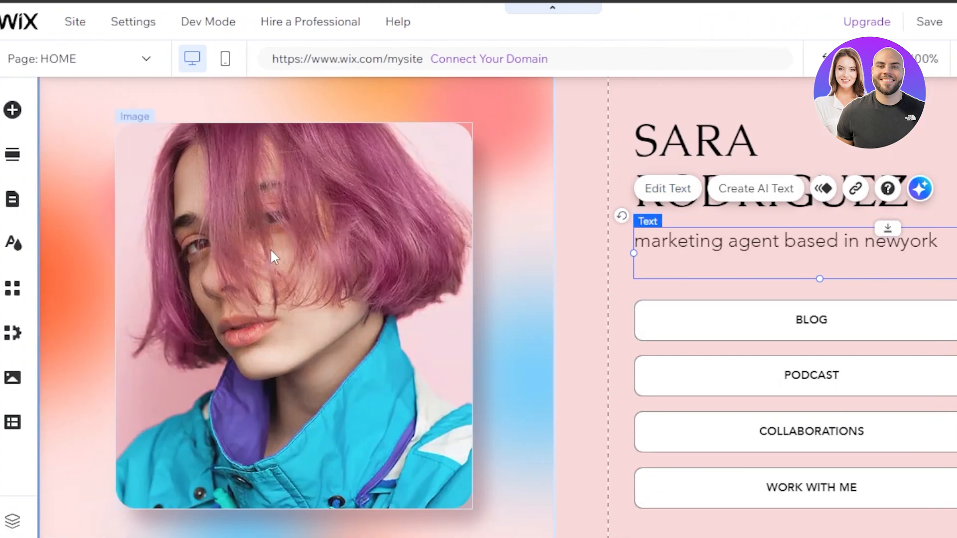
left_click(128, 251)
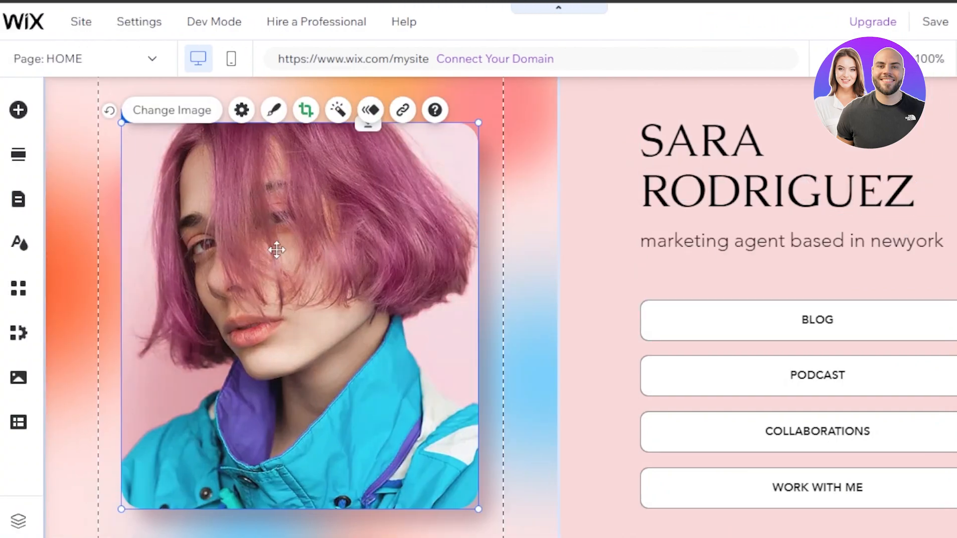
left_click(205, 115)
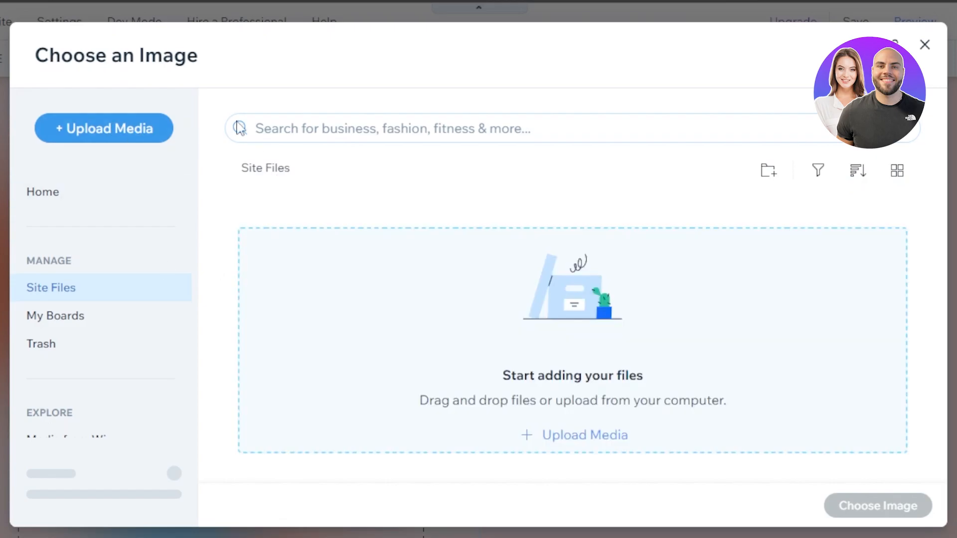
Upload a new photo of a smiling woman to replace the hero image
left_click(112, 133)
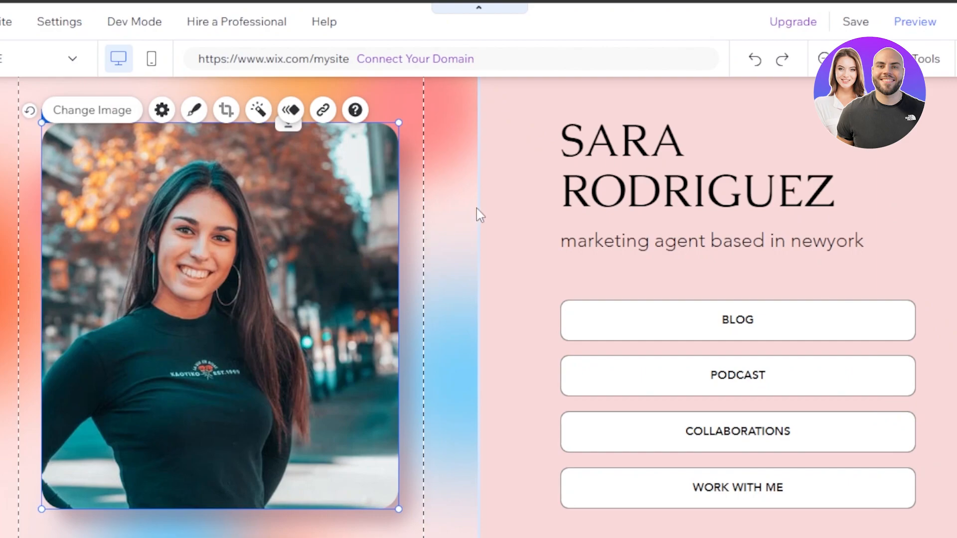
Set the right column's background colour to salmon pink #E7B2A6 after trying other swatches
left_click(513, 208)
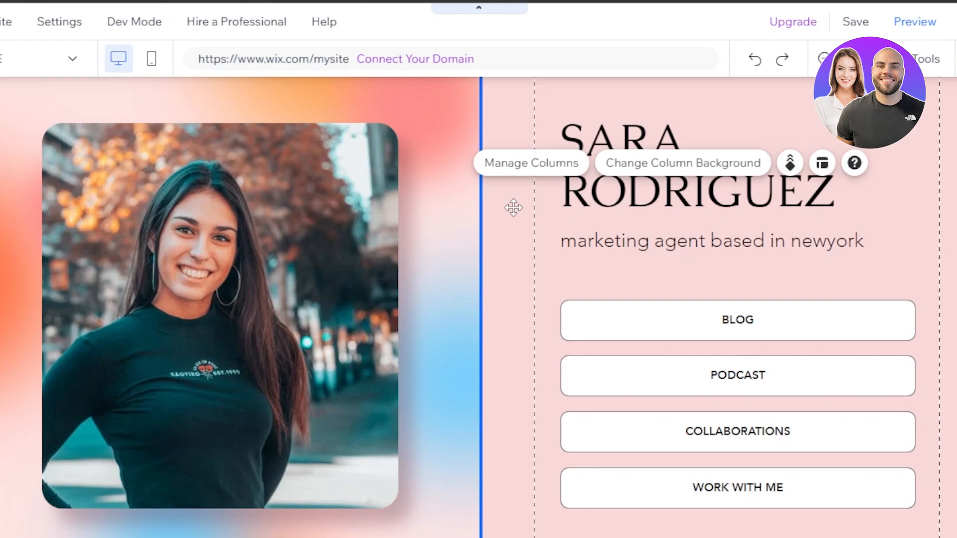
left_click(682, 177)
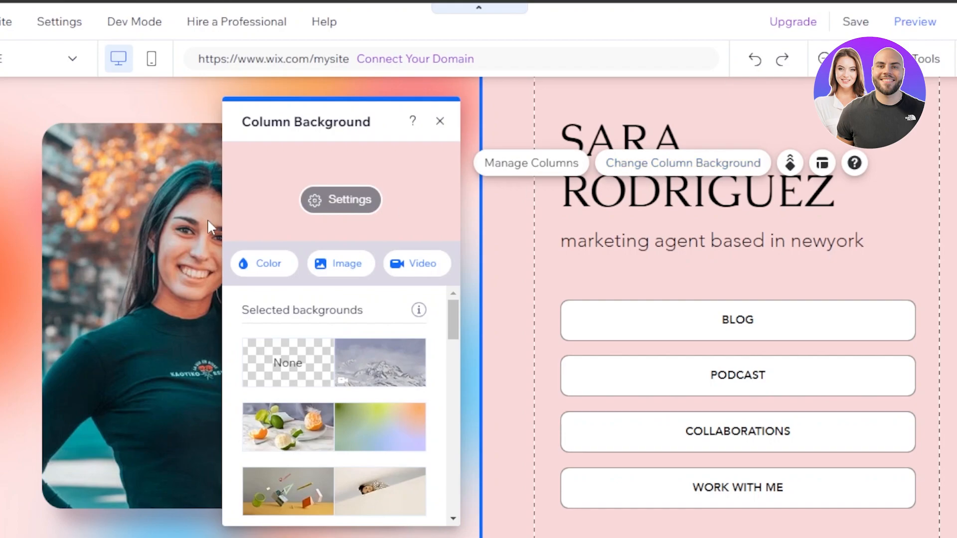
left_click(267, 263)
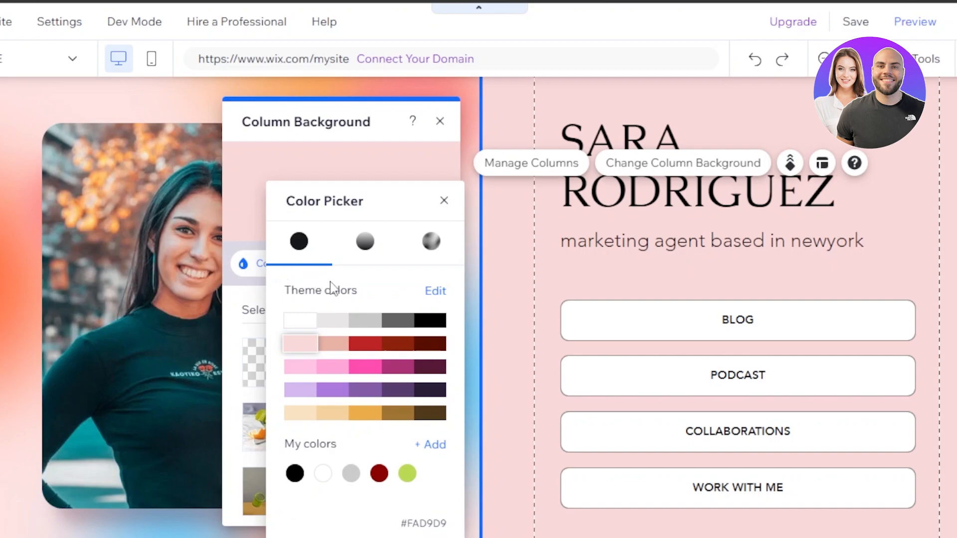
left_click(329, 368)
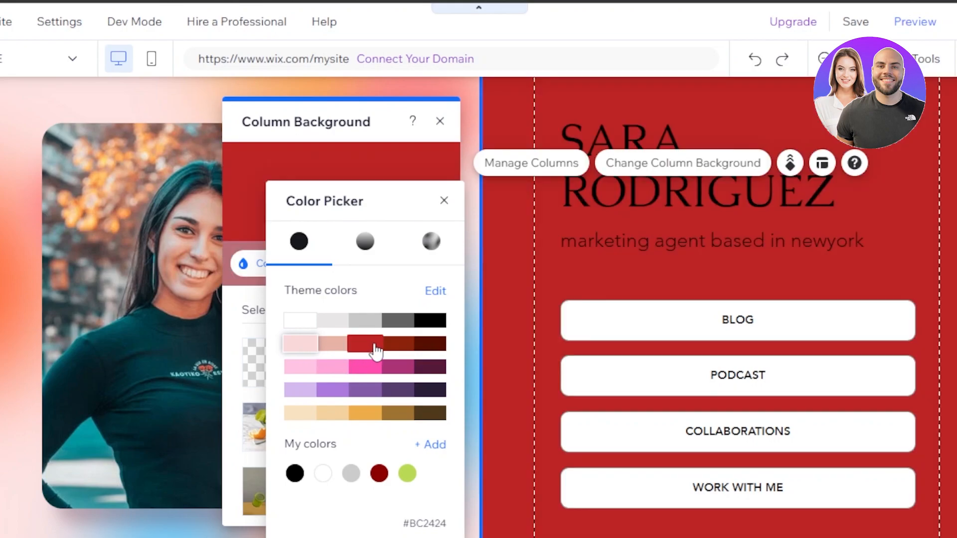
left_click(335, 349)
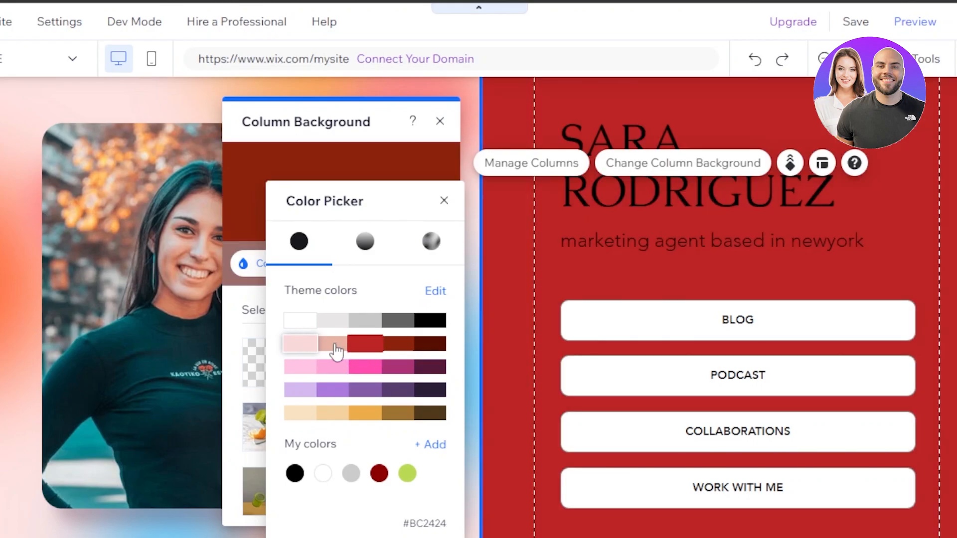
left_click(335, 349)
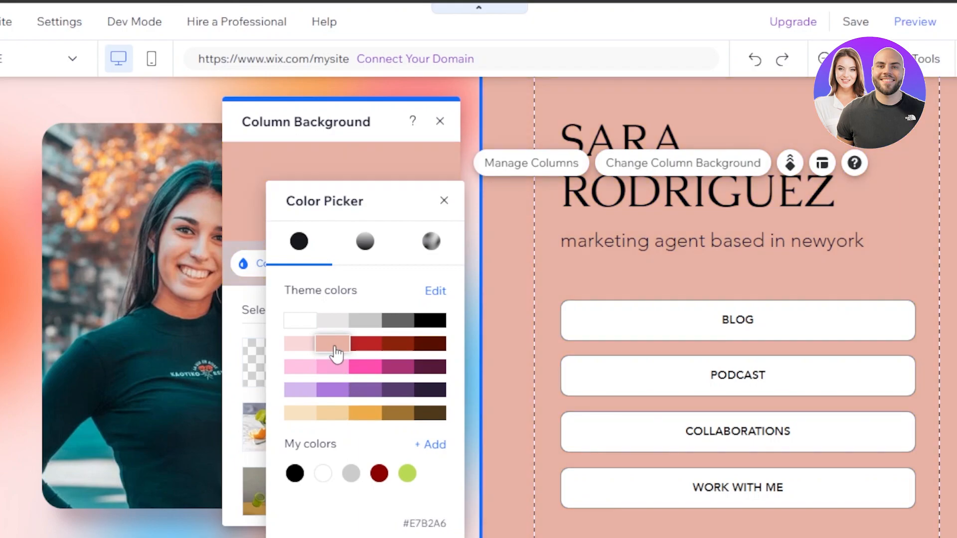
left_click(333, 391)
left_click(331, 414)
left_click(331, 417)
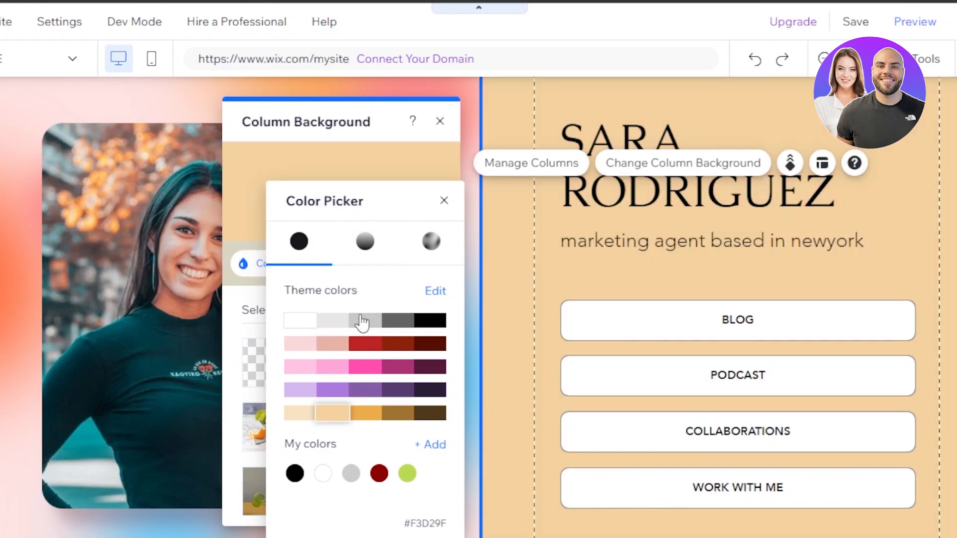
left_click(333, 390)
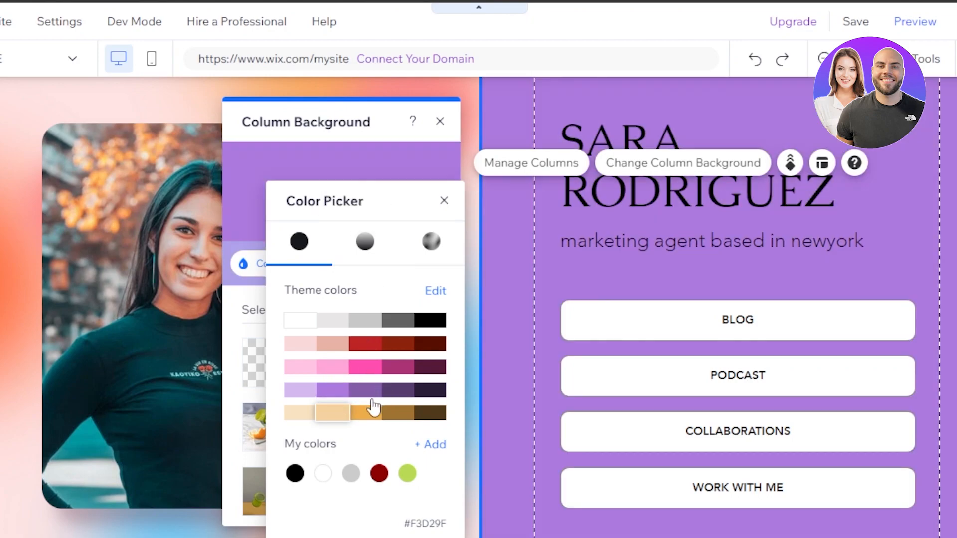
left_click(398, 418)
left_click(331, 349)
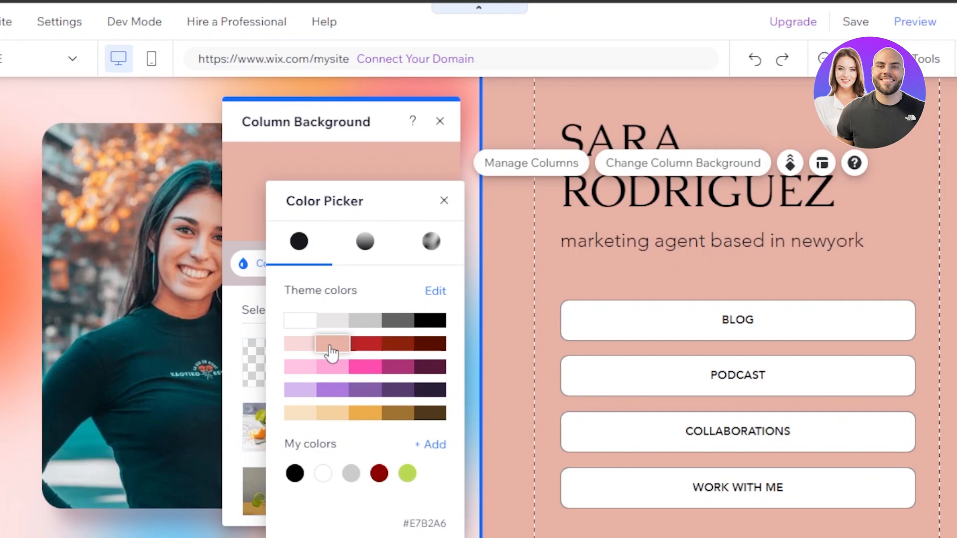
left_click(387, 175)
left_click_drag(452, 307, 429, 230)
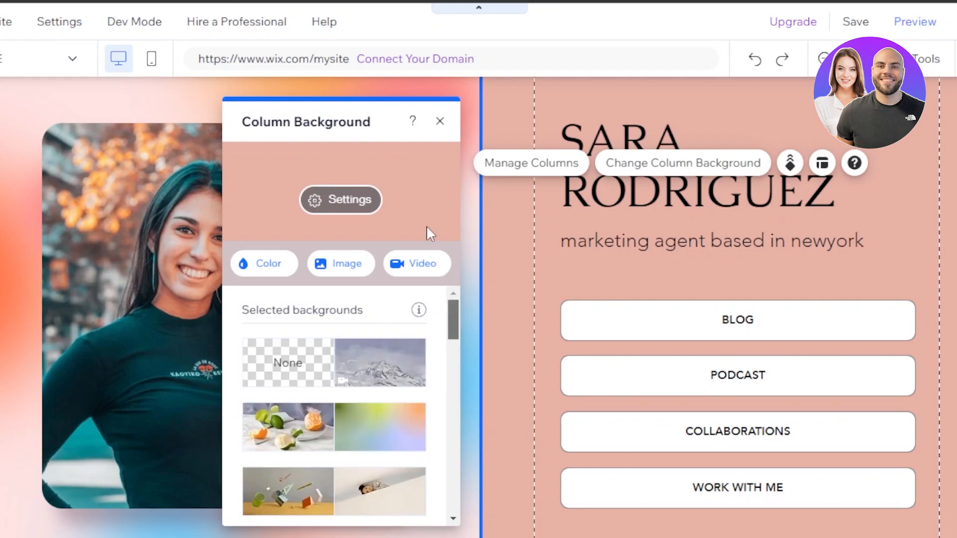
Set the left column behind the photo to a salmon pink background
left_click(439, 122)
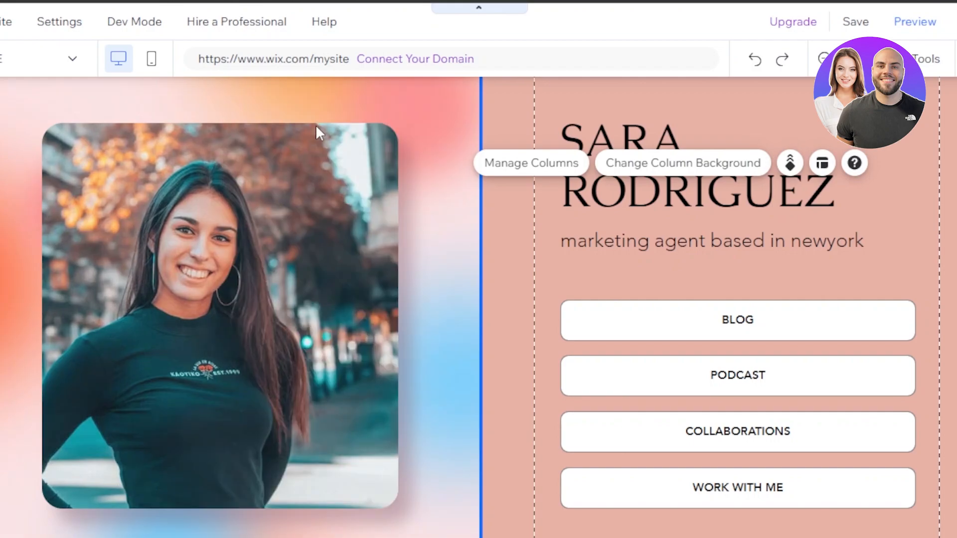
left_click(231, 99)
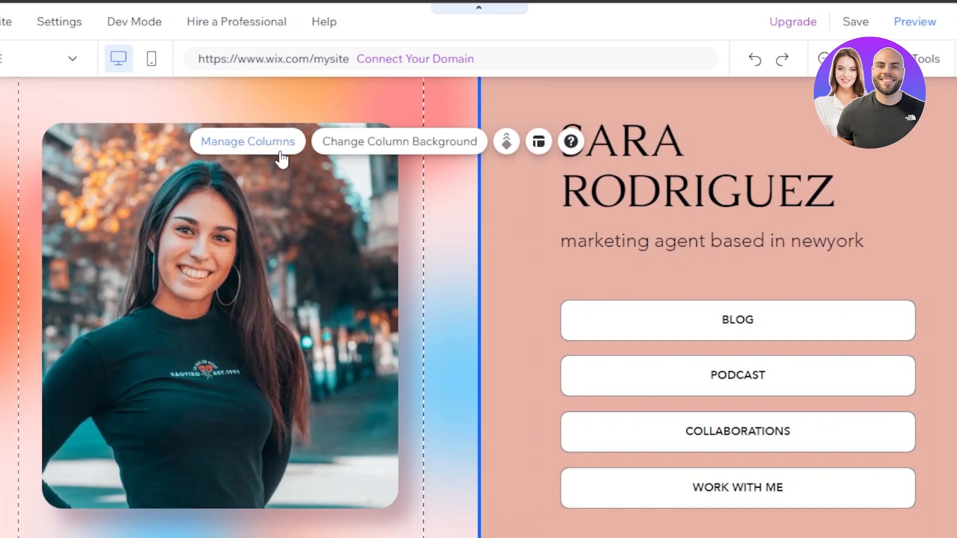
left_click(398, 146)
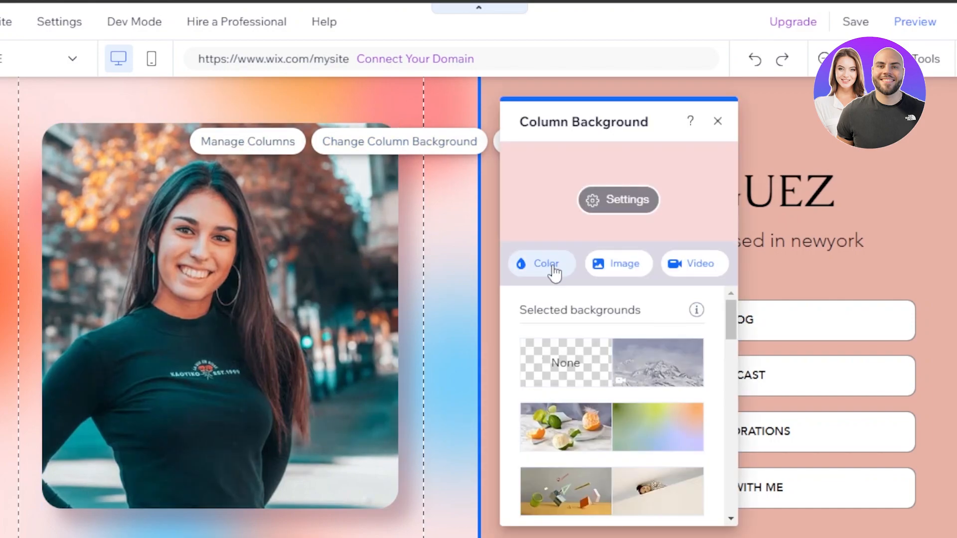
left_click(551, 267)
left_click(653, 390)
left_click(652, 348)
left_click(671, 323)
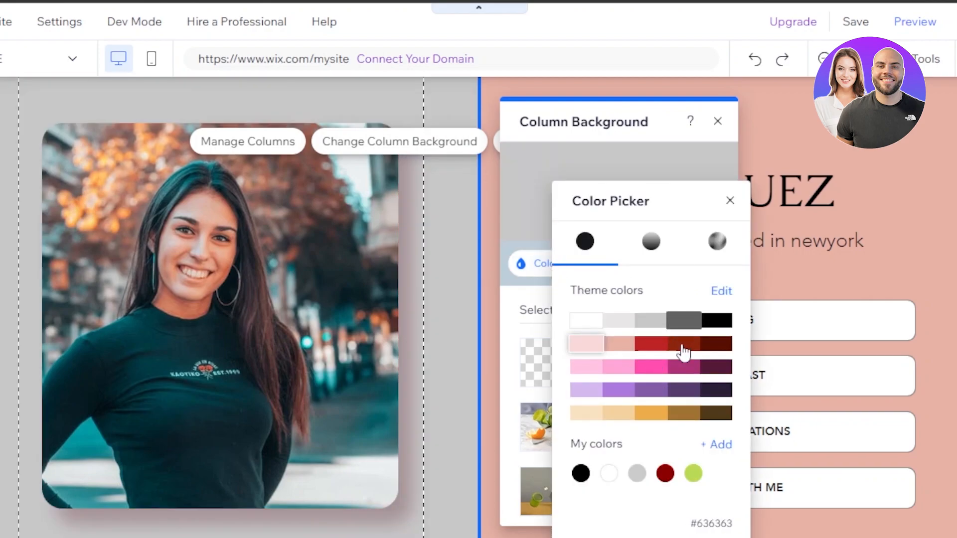
left_click(621, 345)
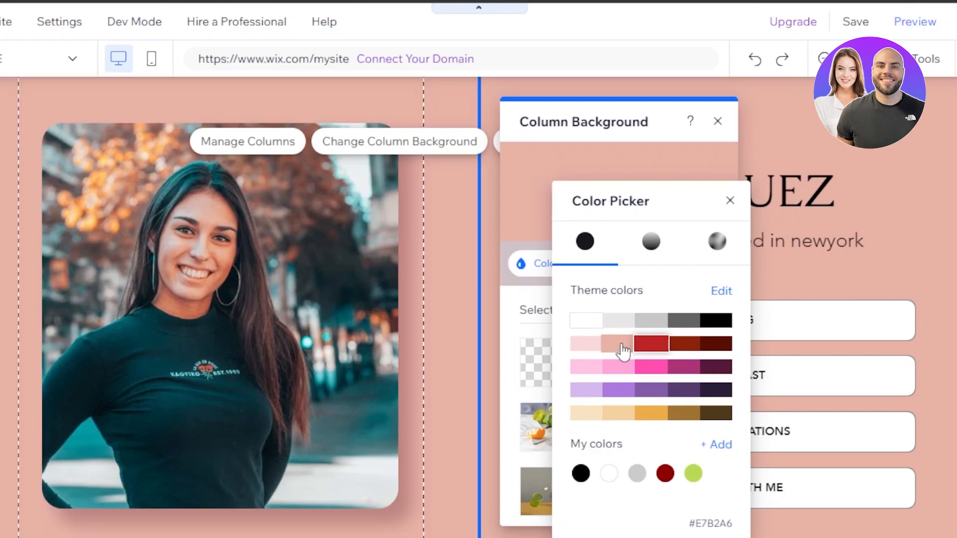
left_click(651, 242)
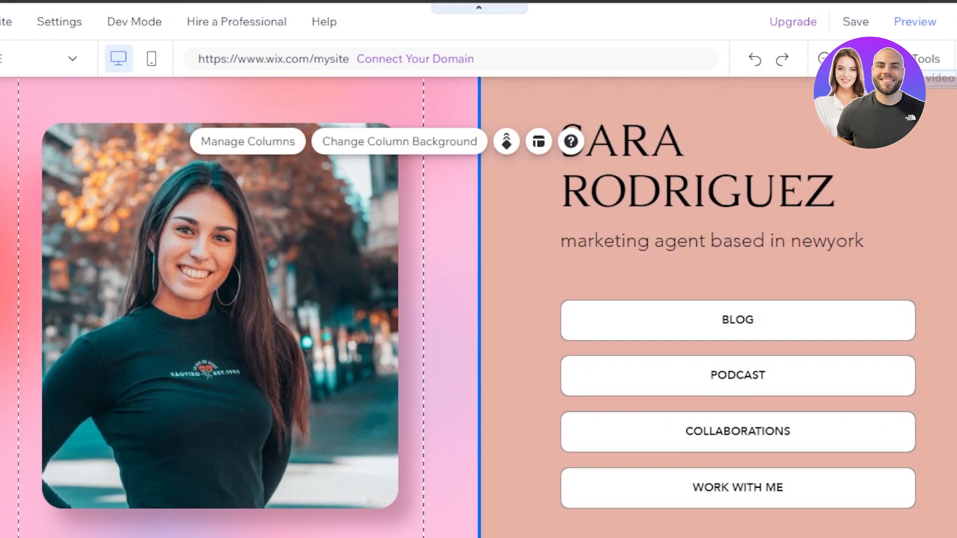
Check the BLOG button's text in its Change Text panel
scroll(697, 222, "down", 3)
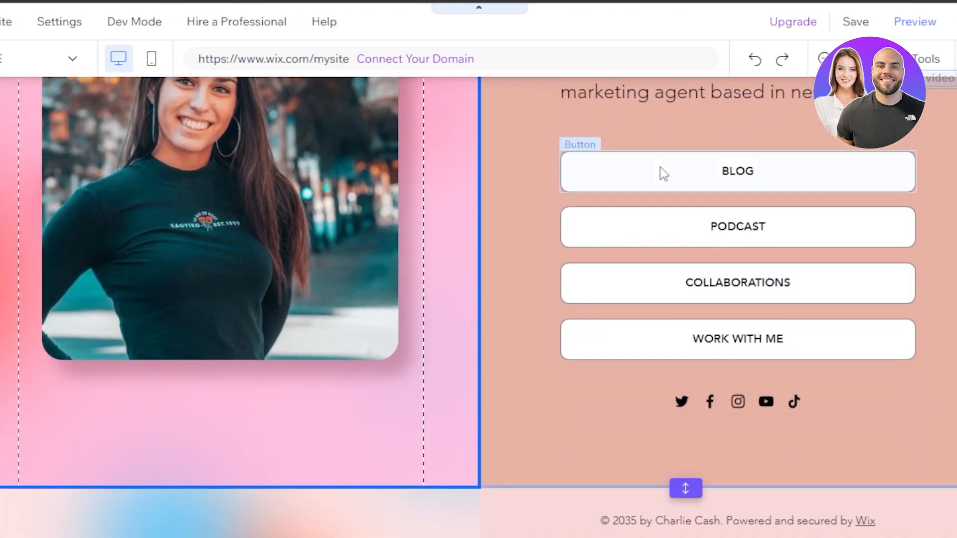
left_click(660, 166)
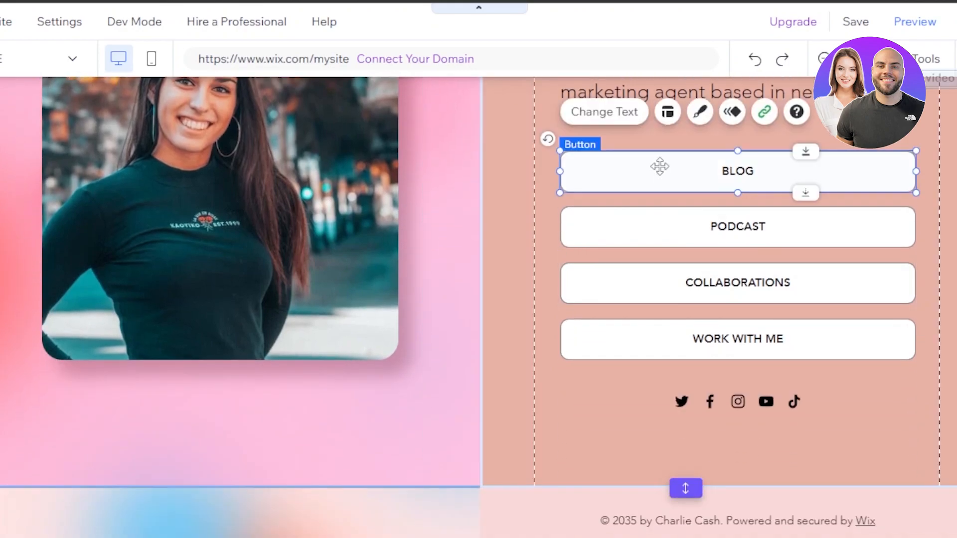
left_click(631, 113)
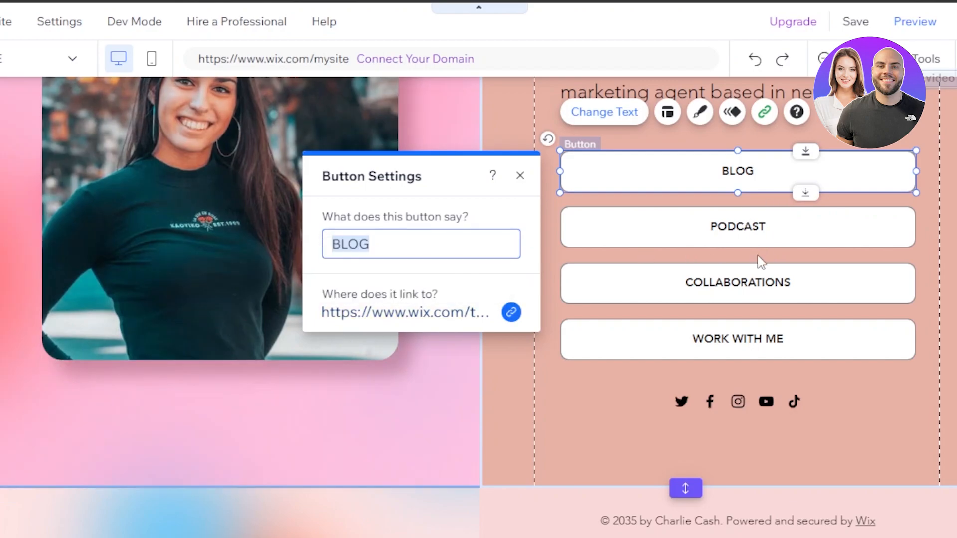
Move the social icon row up so it overlaps the lower edge of the WORK WITH ME button
left_click(708, 403)
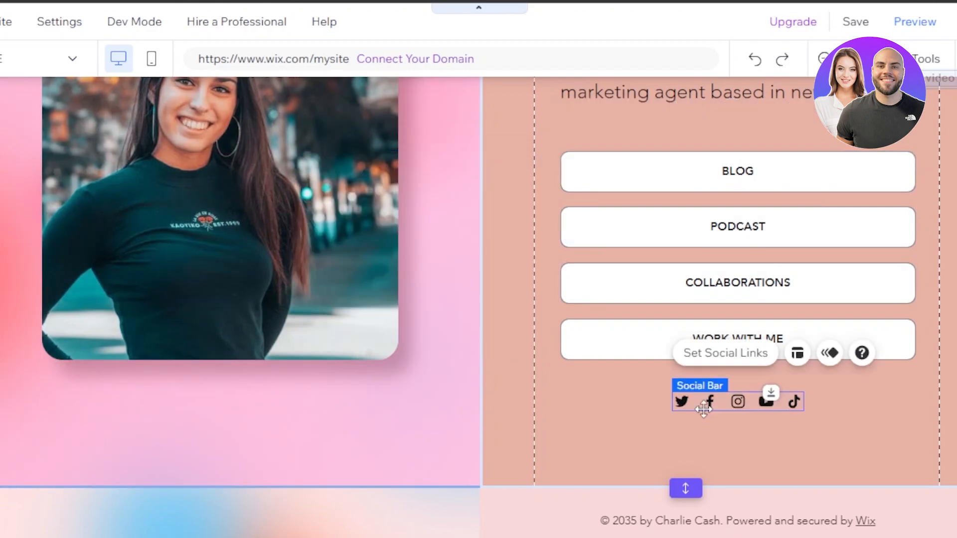
left_click_drag(737, 360, 737, 360)
left_click(737, 360)
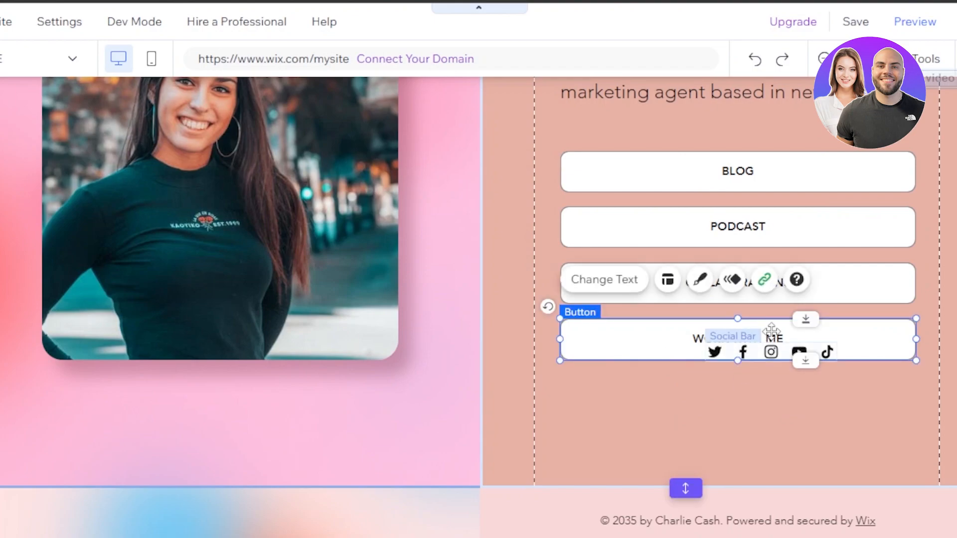
left_click_drag(771, 373, 767, 325)
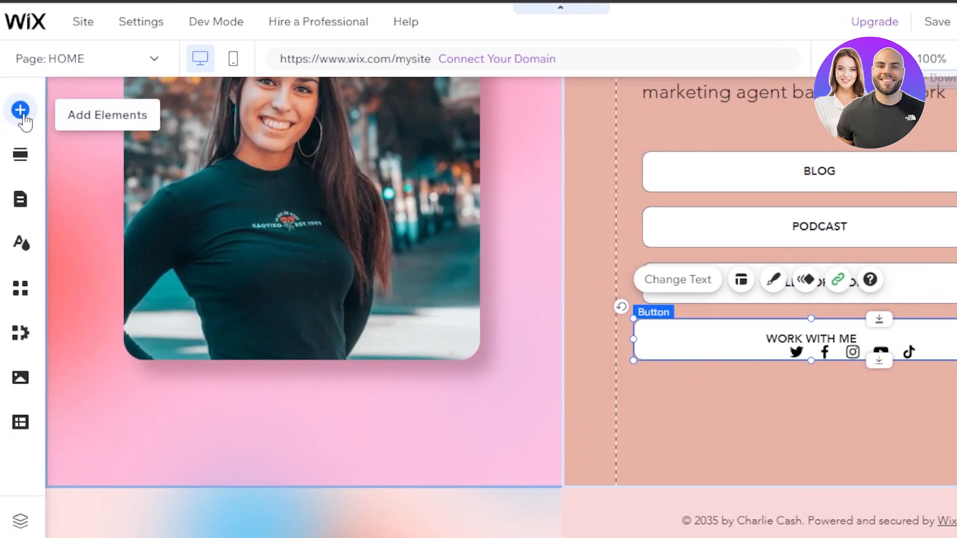
Add a Helvetica Light paragraph from Add Elements > Text > Paragraphs to the page
left_click(23, 119)
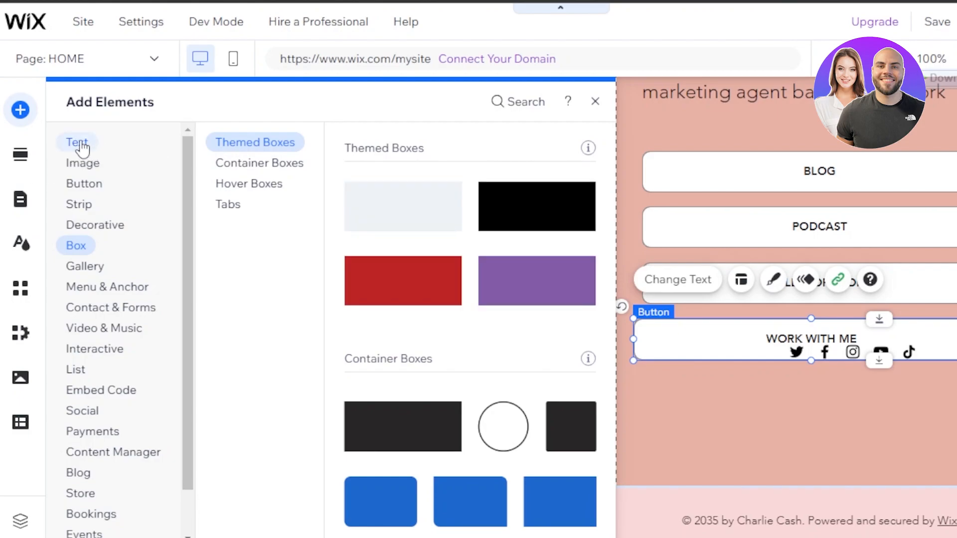
left_click(80, 144)
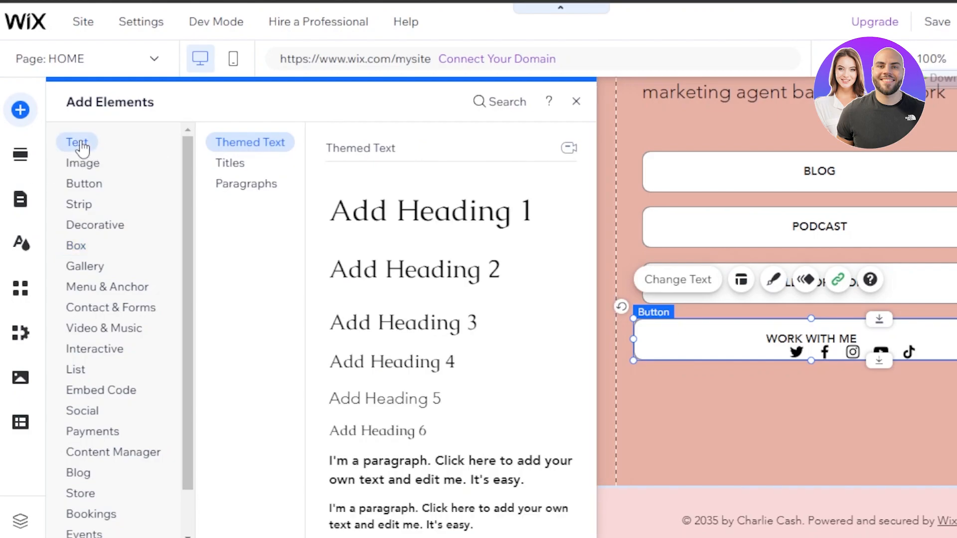
left_click(243, 191)
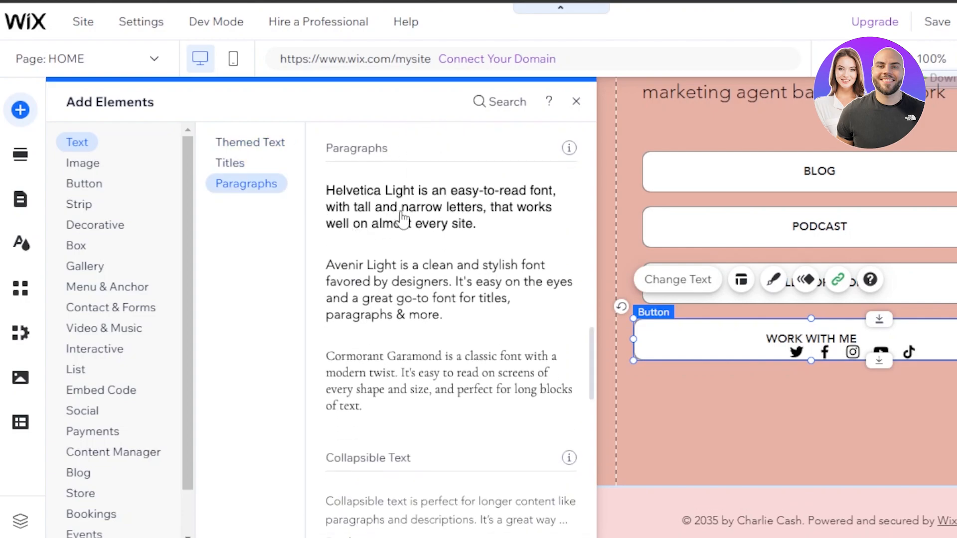
left_click_drag(403, 218, 513, 322)
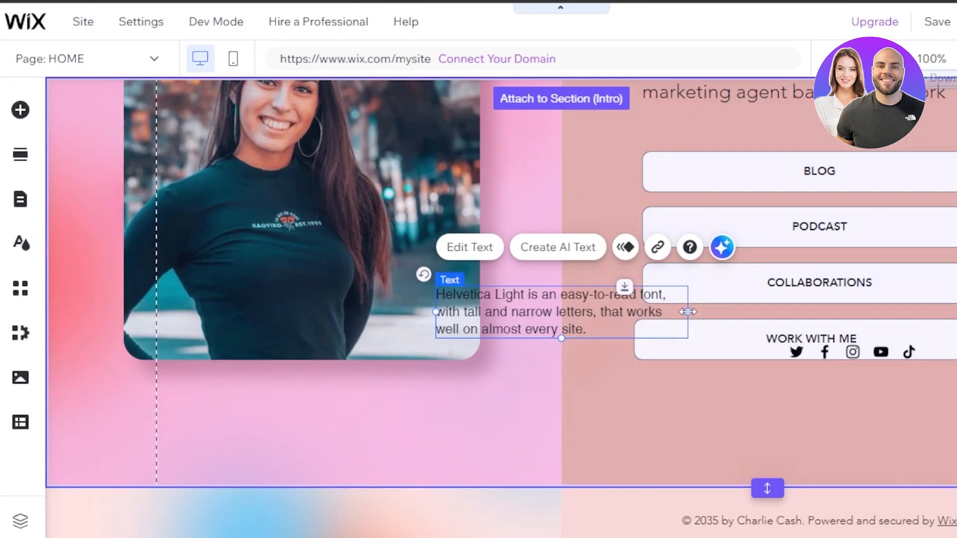
Widen the paragraph to fit on one line and place it below the hero photo
left_click_drag(783, 315, 860, 312)
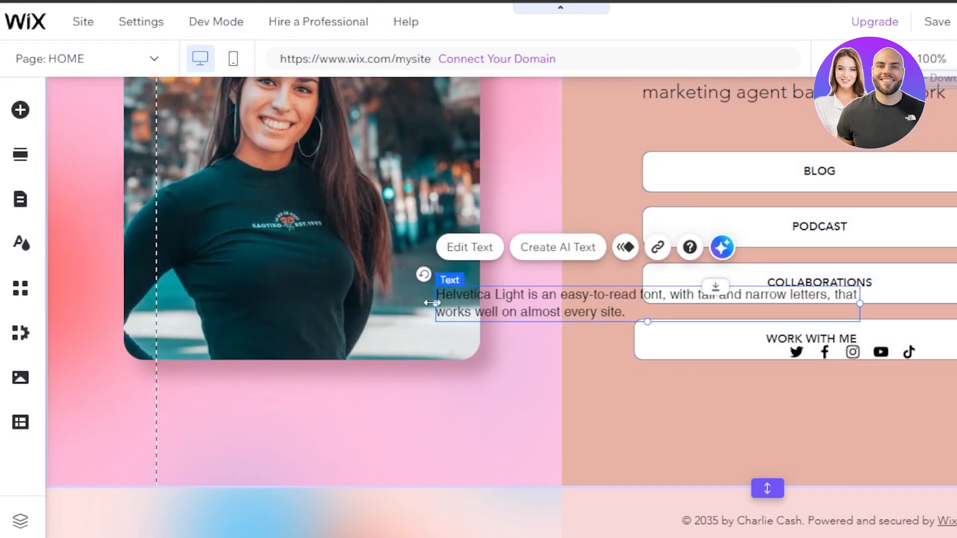
left_click_drag(232, 329, 229, 328)
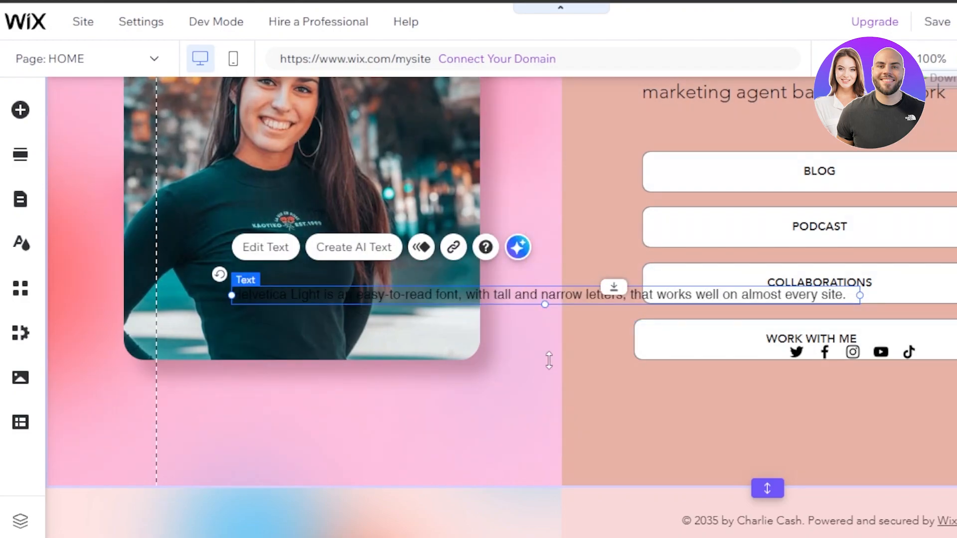
left_click_drag(545, 304, 28, 117)
Add a blank section to the top of the home page
left_click(21, 111)
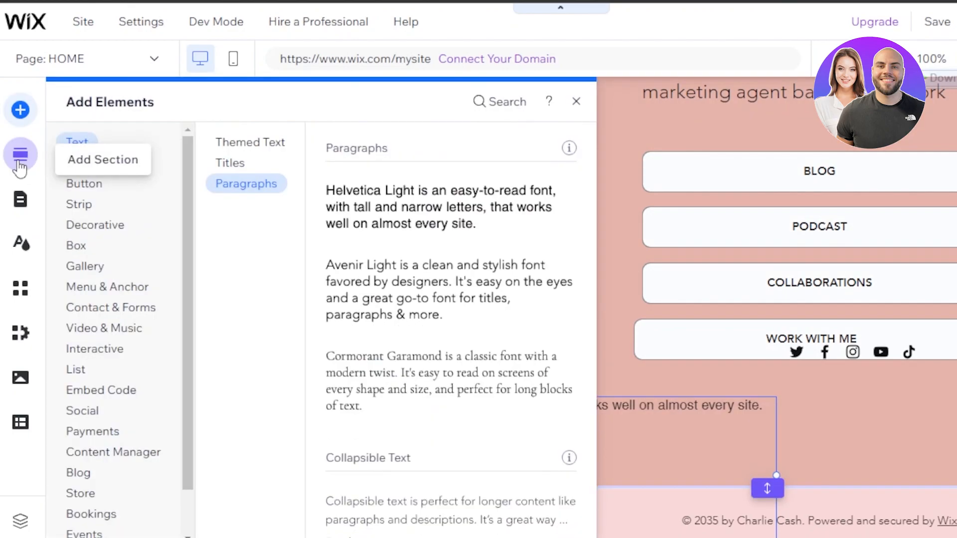
left_click(20, 156)
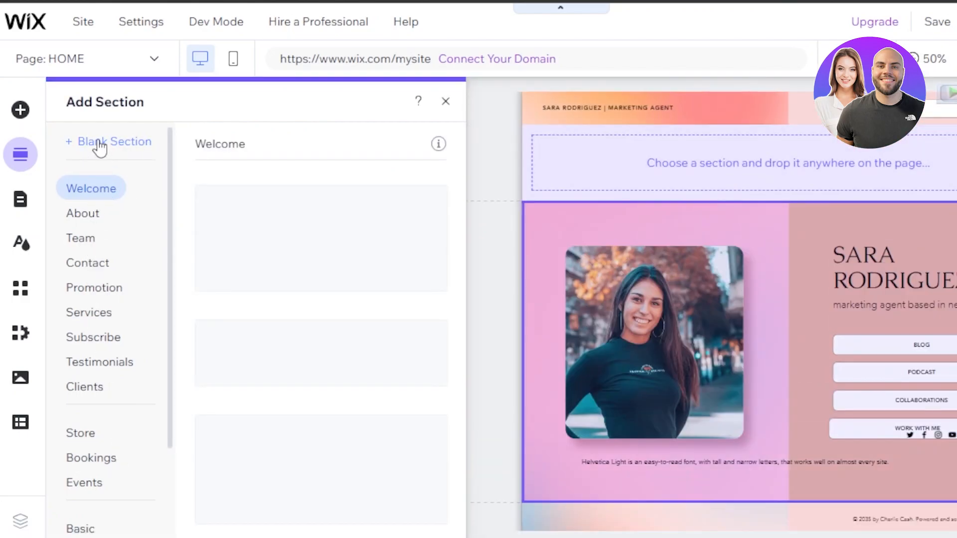
left_click(669, 201)
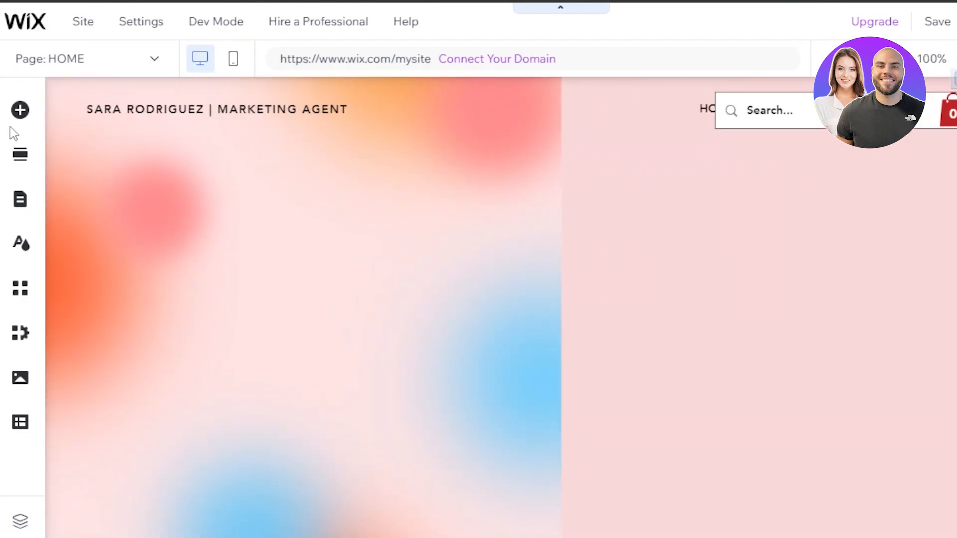
Browse the Add Elements categories: menu, gallery, interactive, video, payments, Content Manager, blog, events, store
left_click(20, 112)
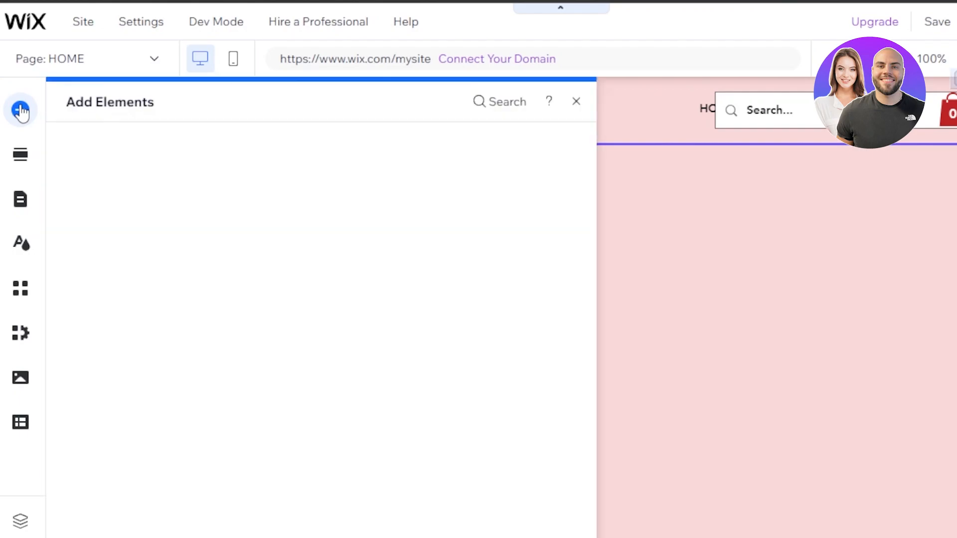
left_click(104, 286)
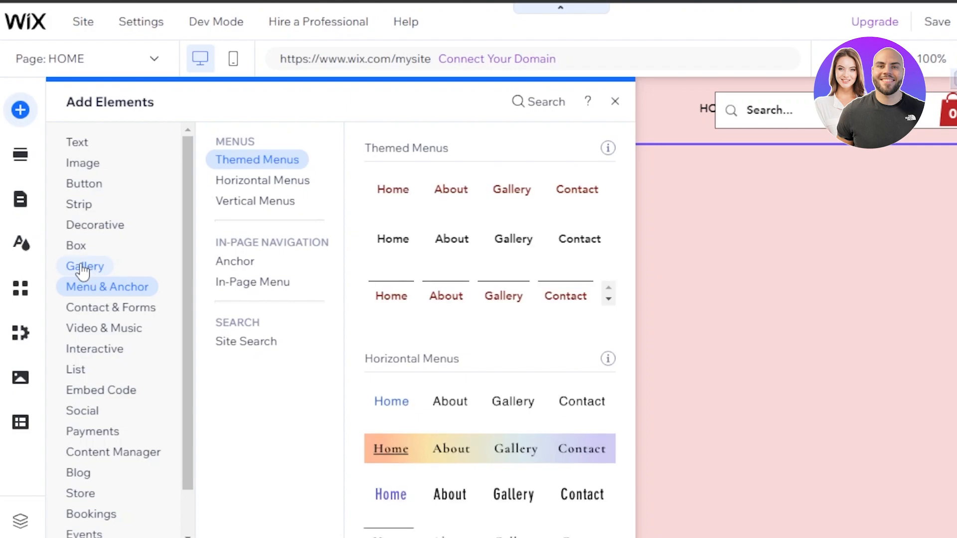
left_click(83, 270)
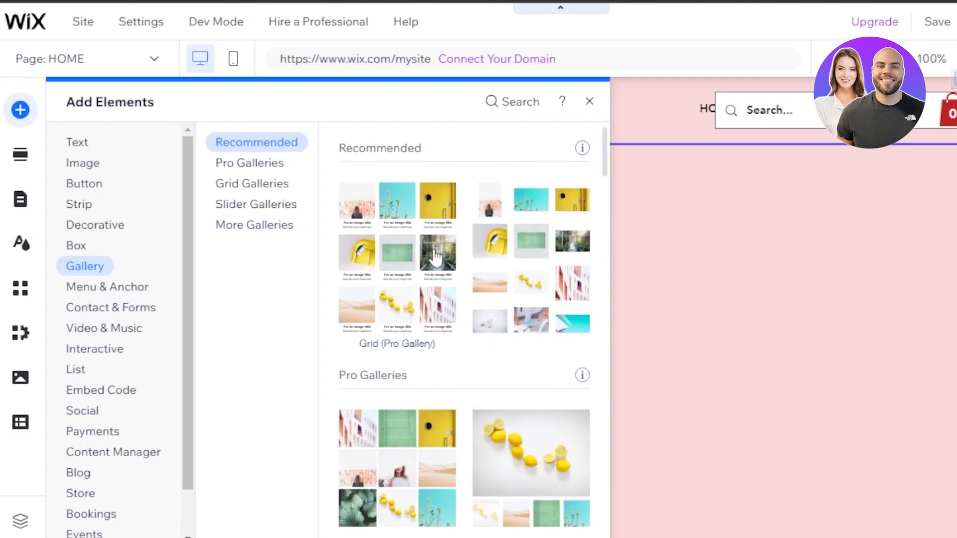
left_click(120, 349)
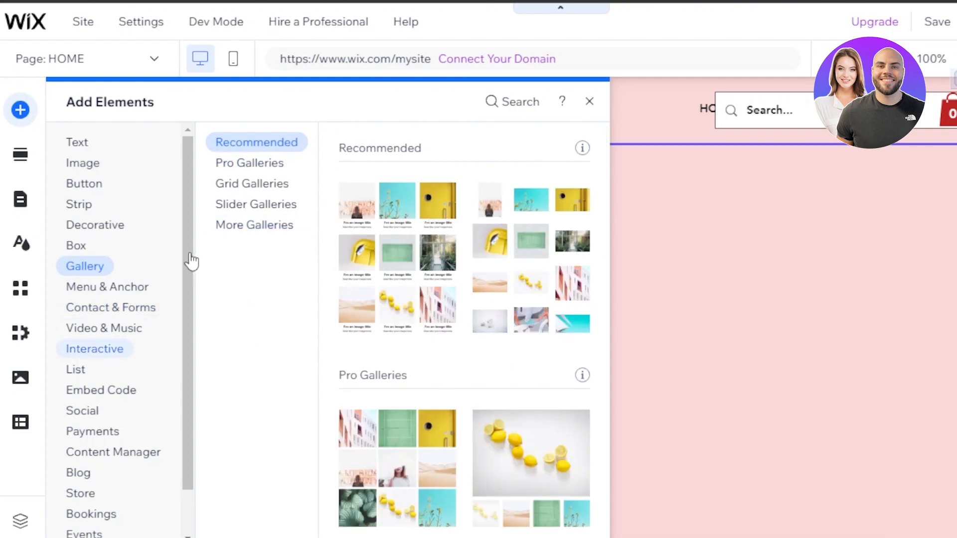
left_click_drag(192, 262, 194, 389)
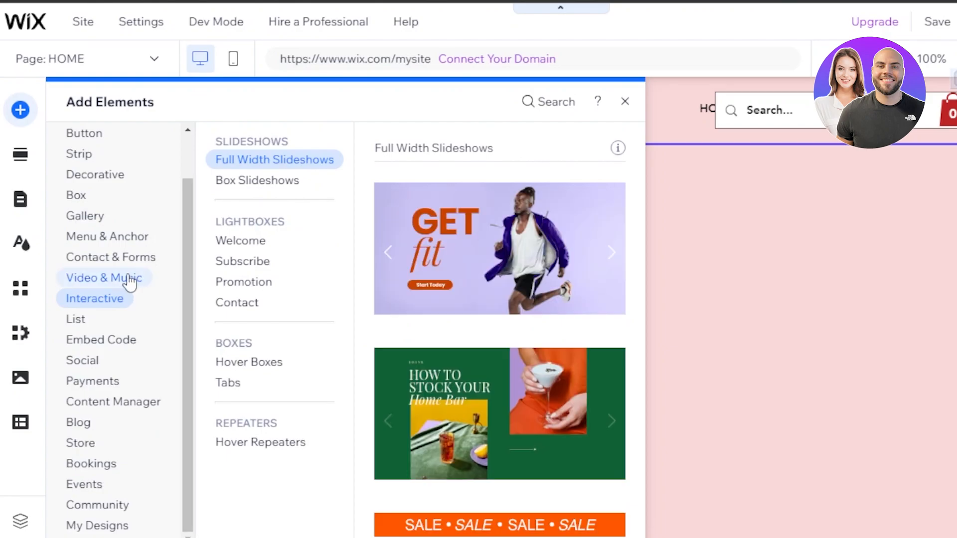
left_click(129, 279)
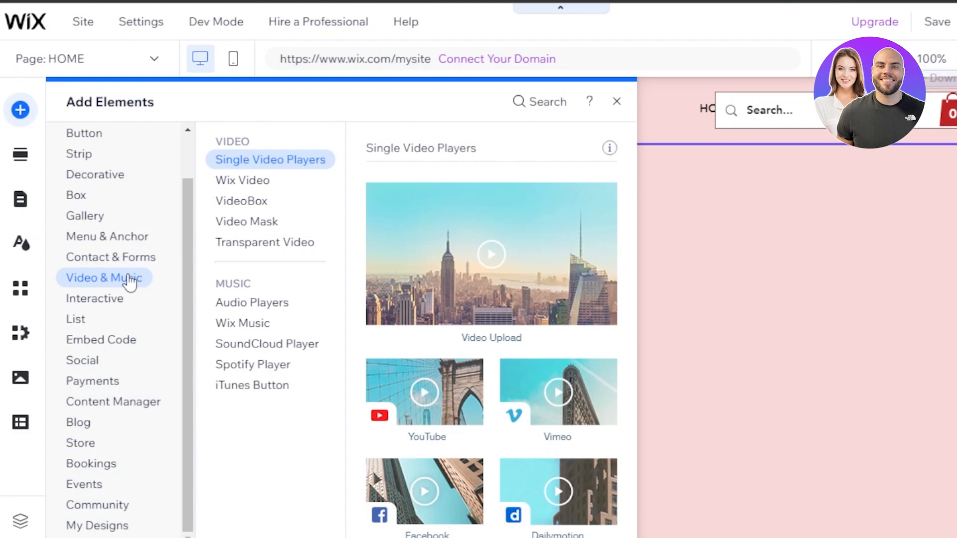
left_click(94, 383)
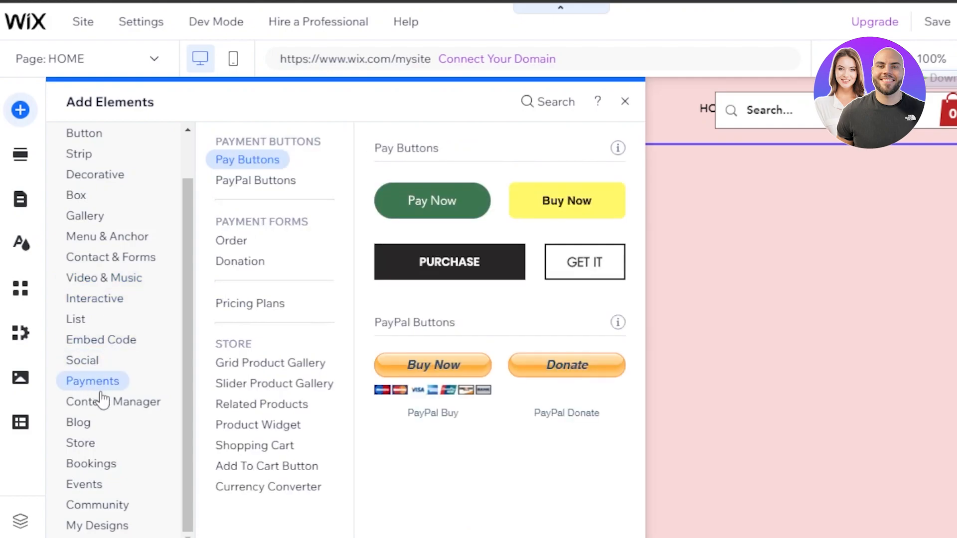
left_click(101, 400)
left_click(96, 423)
left_click(84, 488)
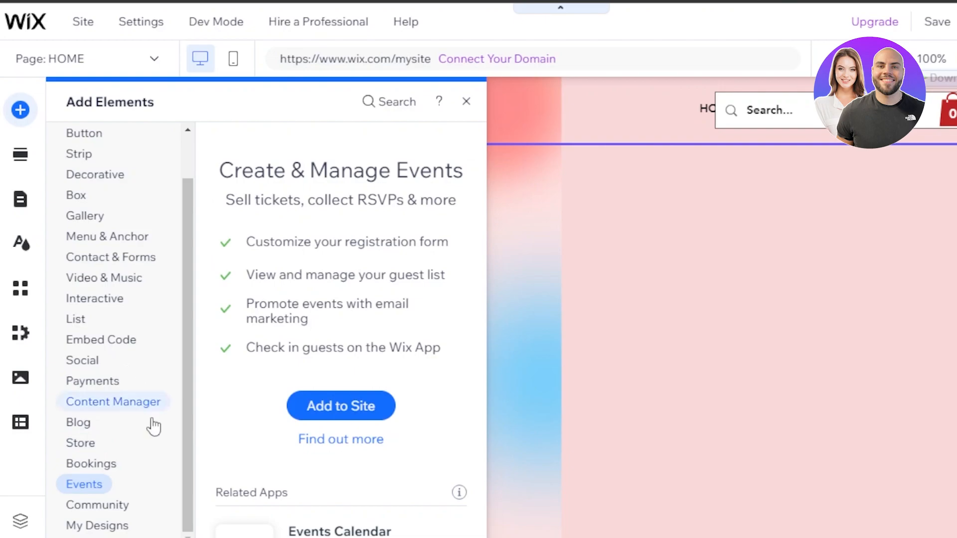
left_click(102, 402)
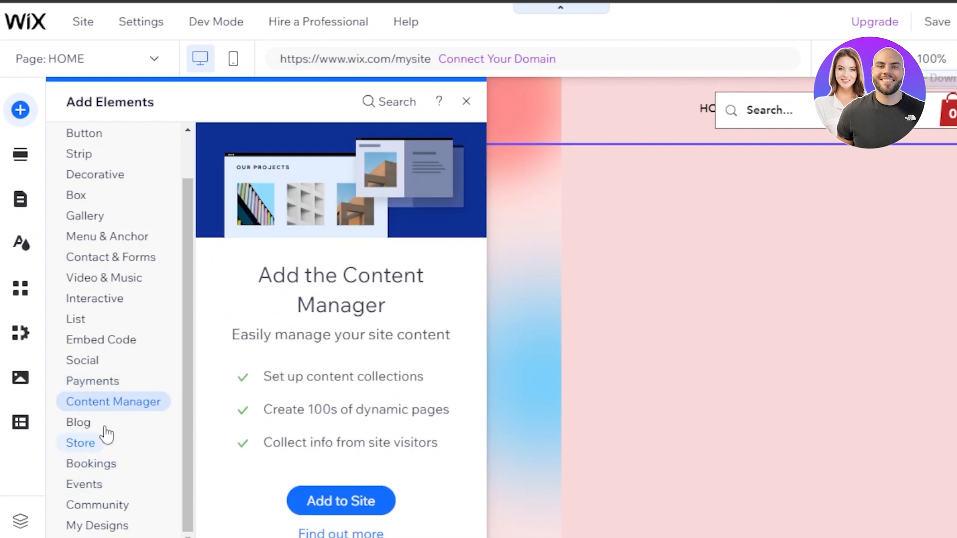
left_click(85, 444)
left_click(107, 237)
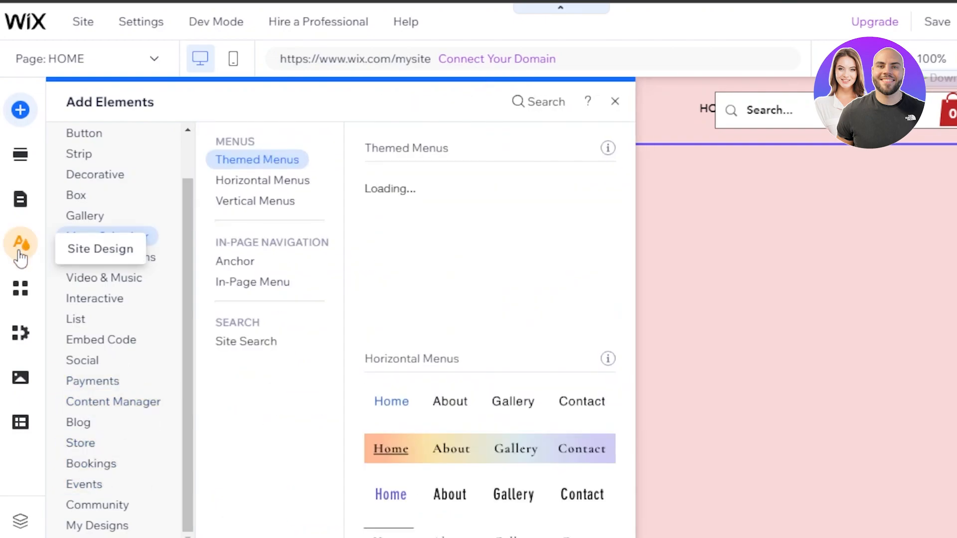
Show the site pages list, including HOME and Services, from the Page: HOME dropdown
left_click(21, 259)
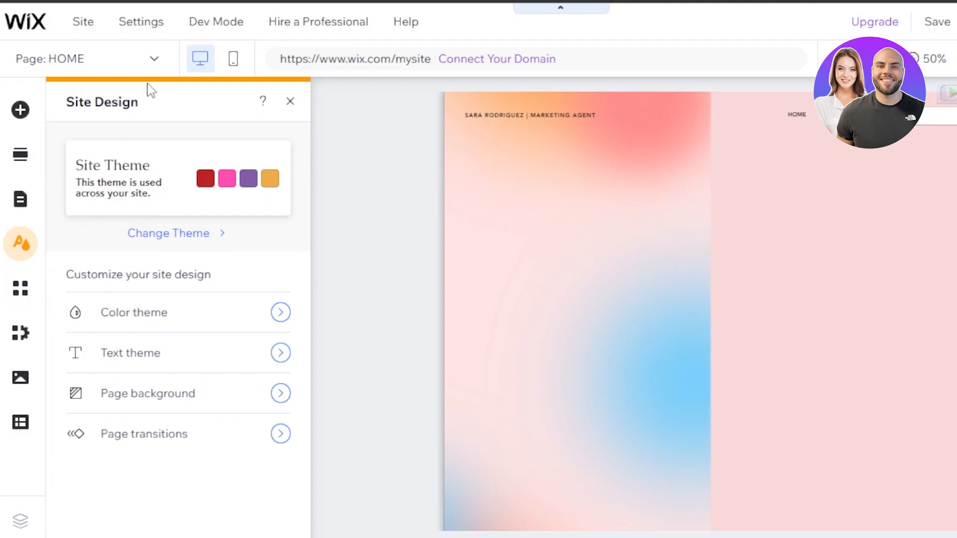
left_click(155, 60)
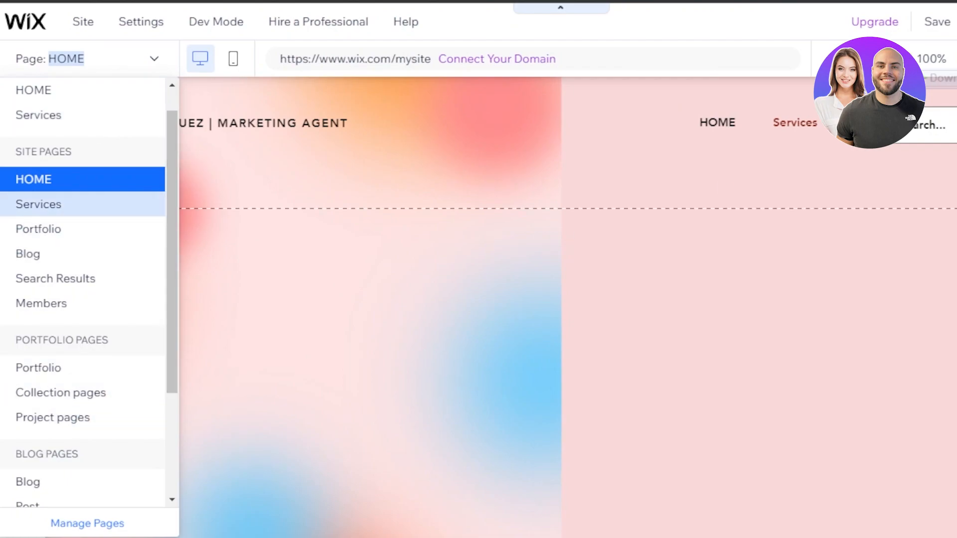
Dismiss the pages list and remain on HOME with the hero section in view
left_click(82, 204)
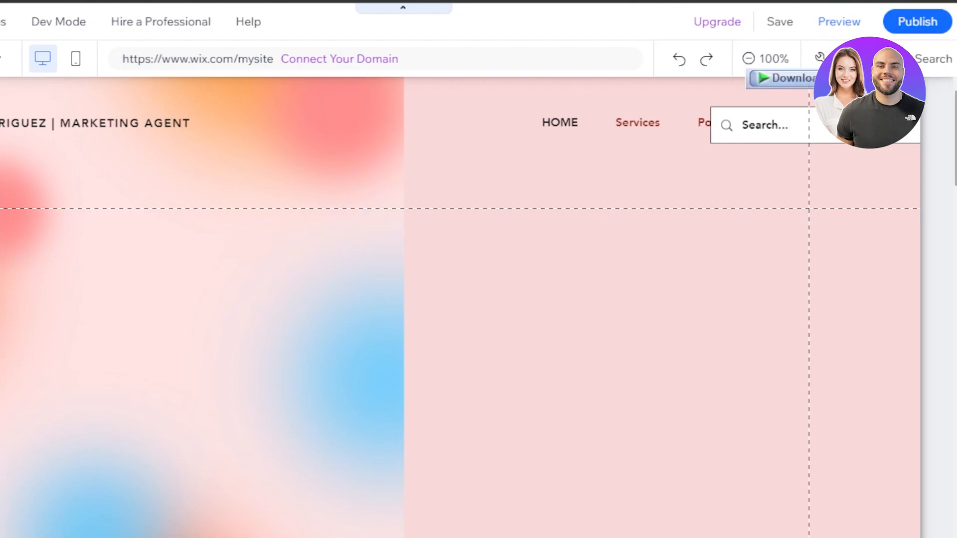
scroll(460, 307, "down", 10)
scroll(460, 308, "up", 4)
scroll(461, 307, "down", 3)
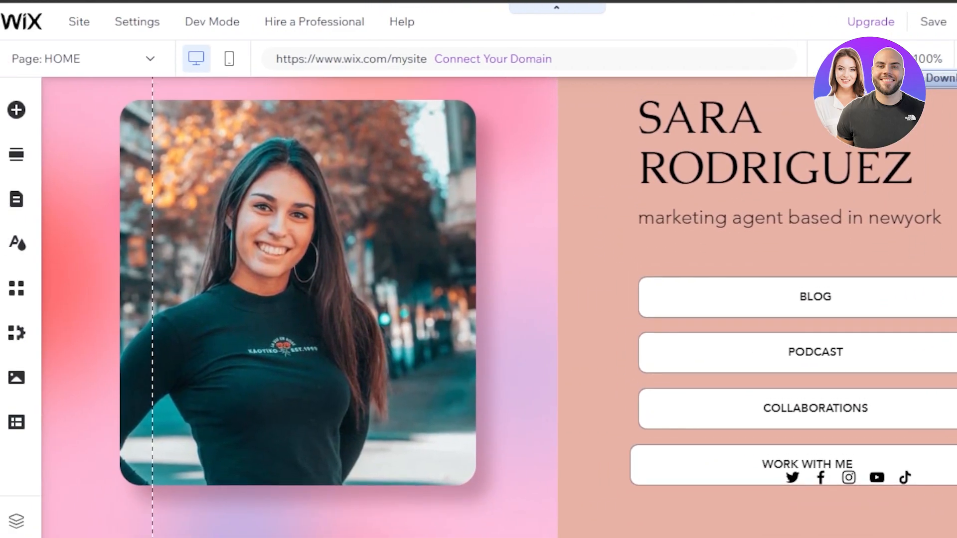
scroll(461, 308, "up", 1)
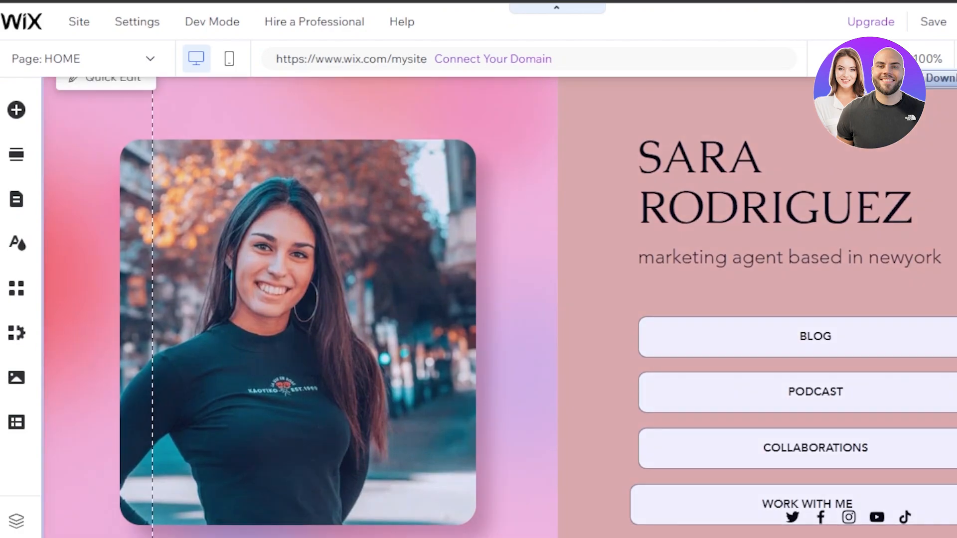